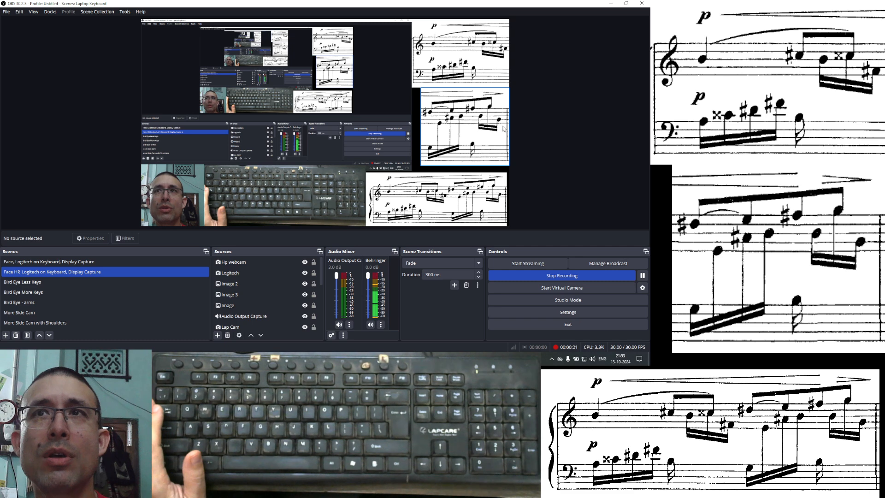
- Enter a quarter-note B followed by a quarter-note C sharp at the start of the treble staff's first bar
click(346, 359)
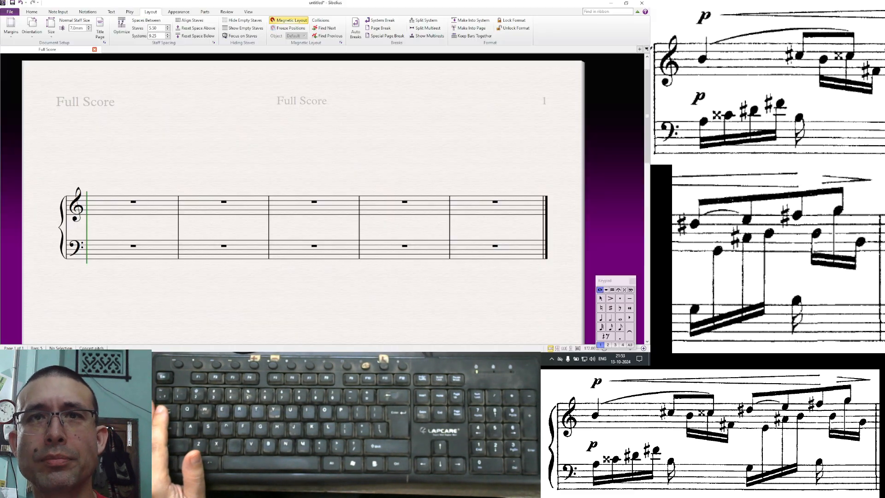
drag(276, 283, 281, 261)
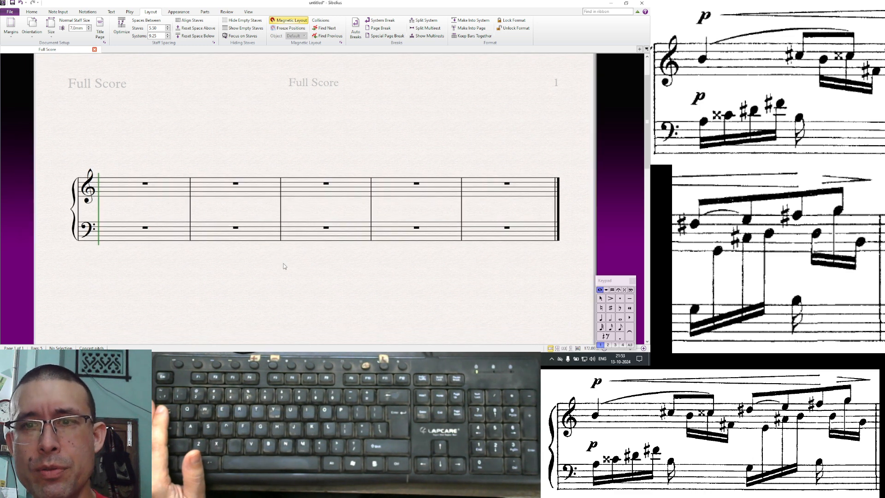
click(120, 192)
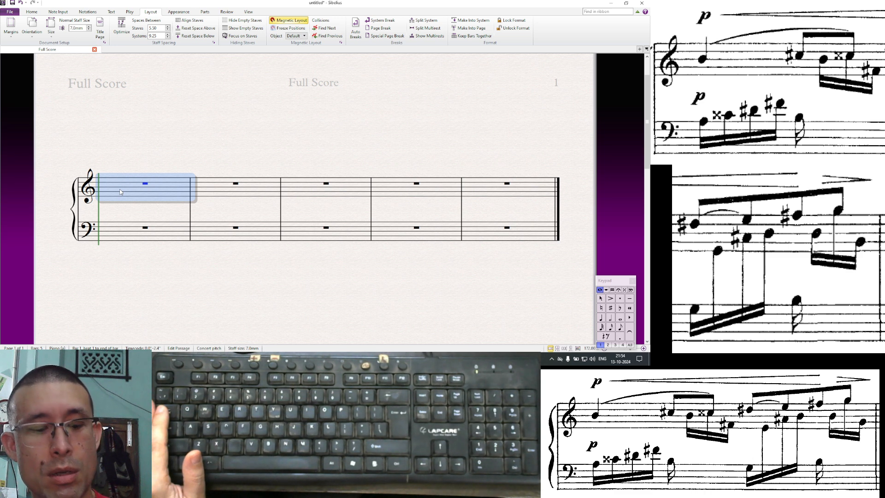
key(n)
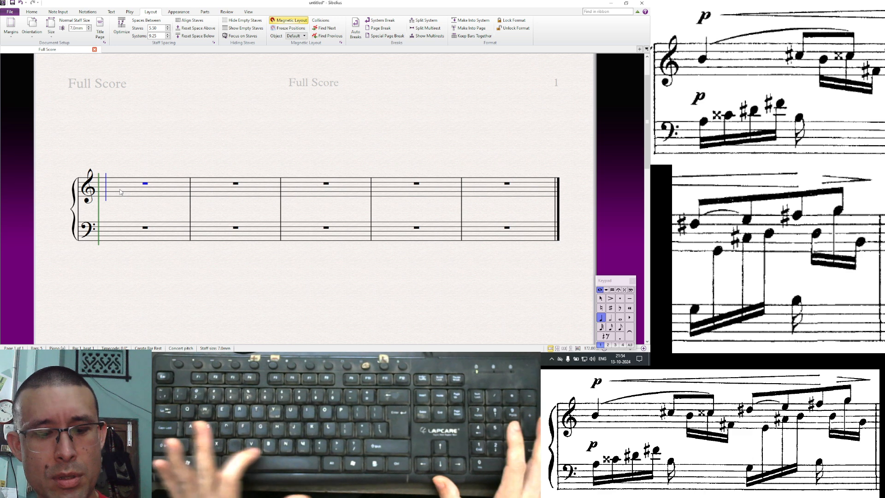
key(b)
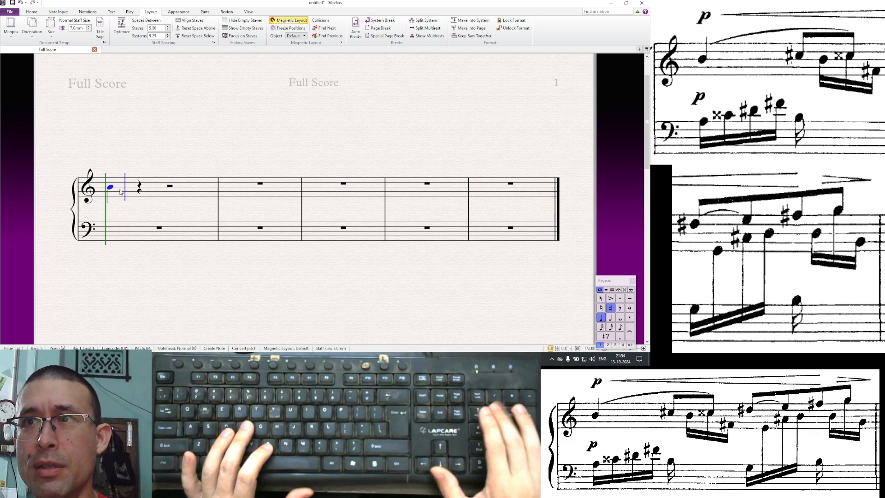
key(KP_8)
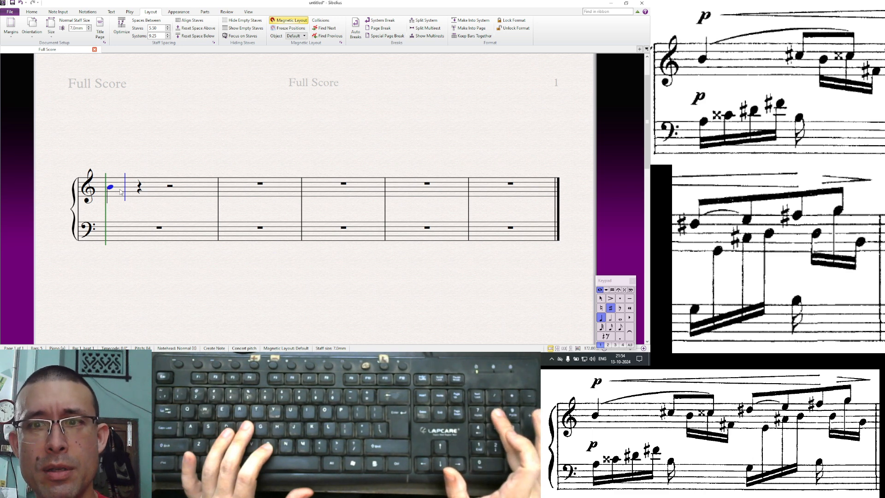
key(c)
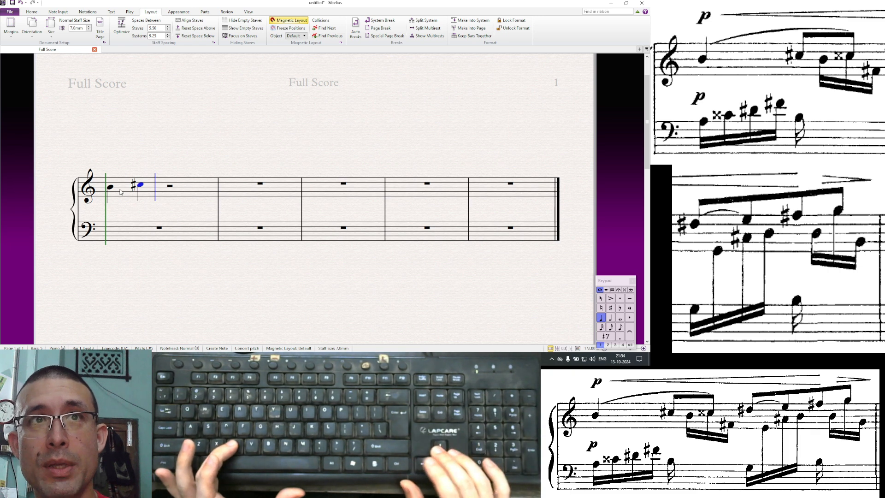
- Shorten the C sharp to an eighth note
key(Left)
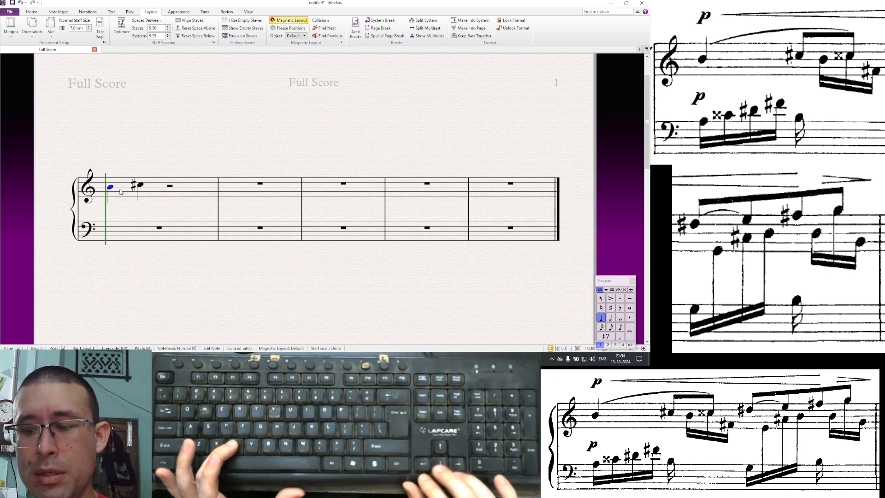
key(Right)
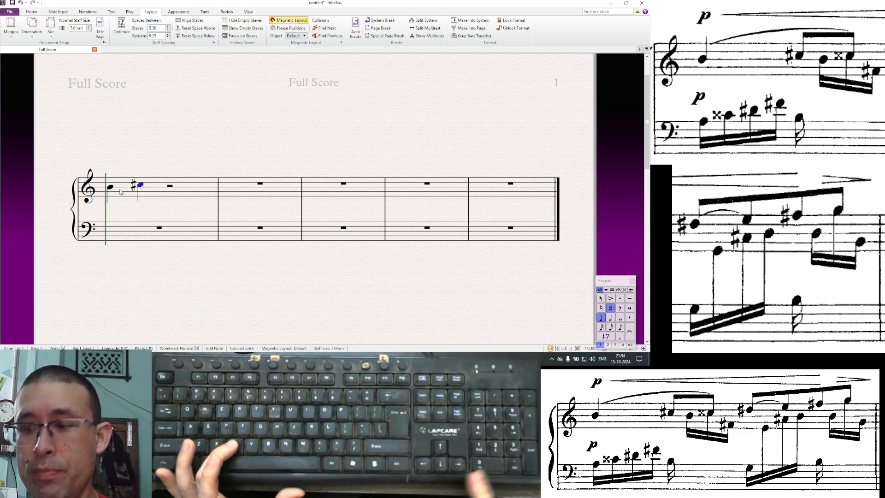
key(3)
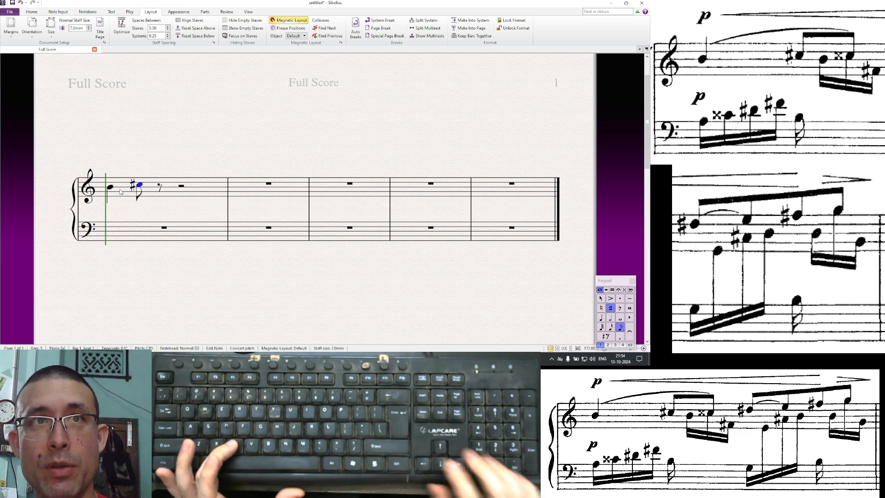
key(Right)
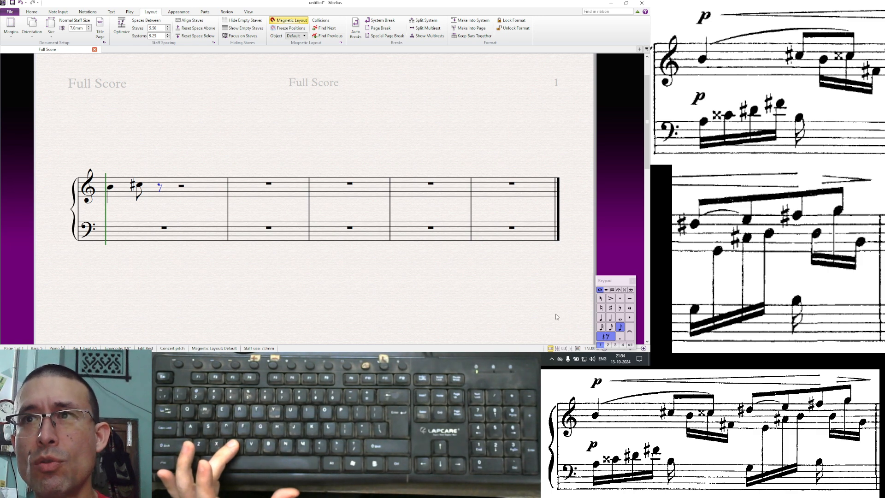
- Enter an eighth-note C double sharp after the C sharp, using the double-sharp accidental from the keypad layouts
click(631, 290)
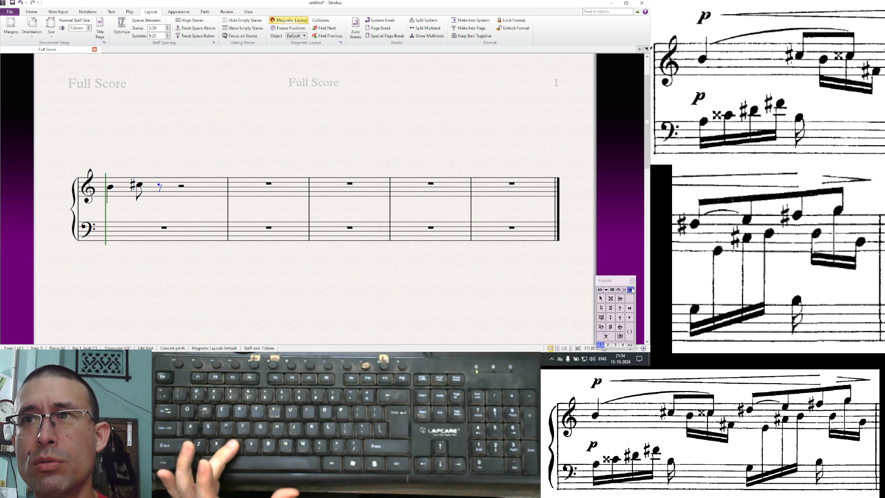
click(600, 290)
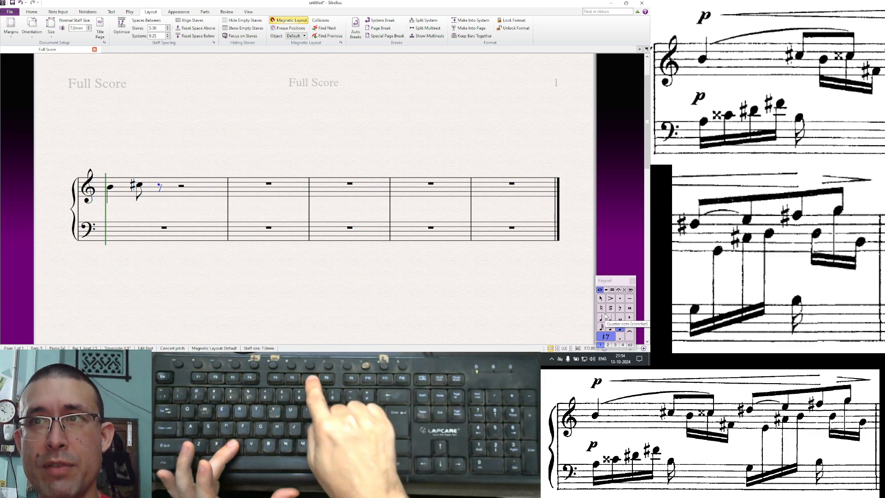
key(F9)
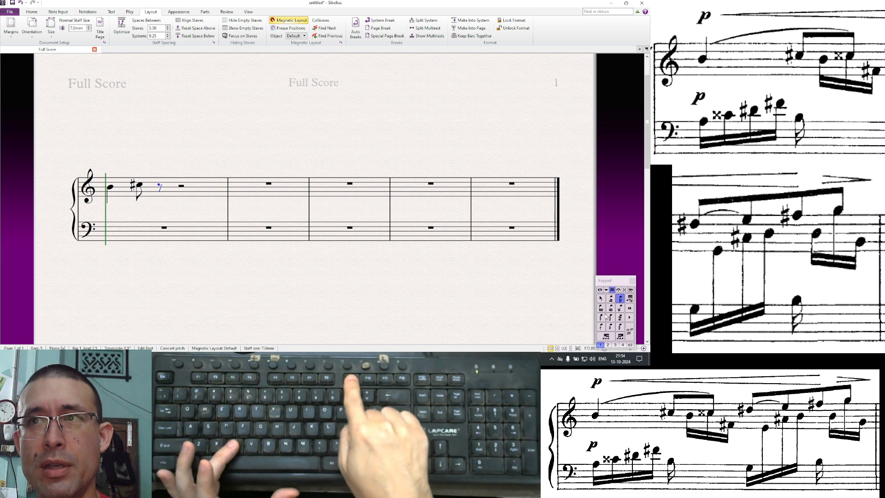
key(F10)
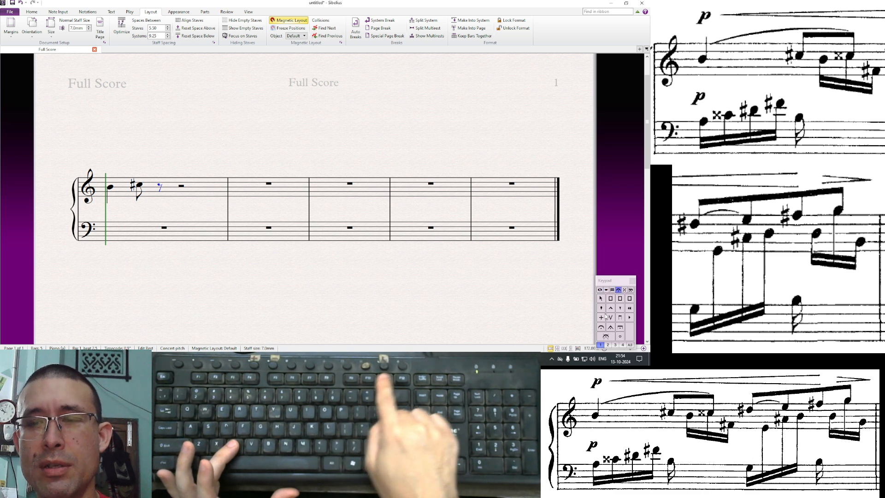
key(F12)
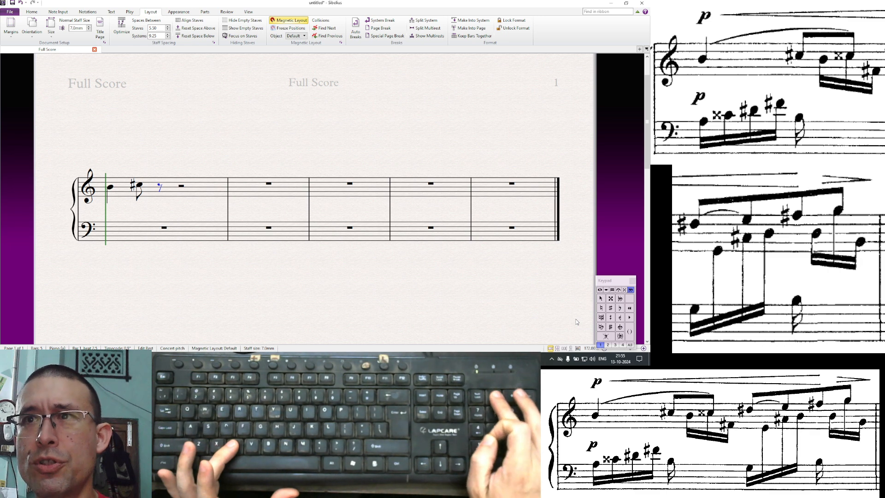
key(KP_Divide)
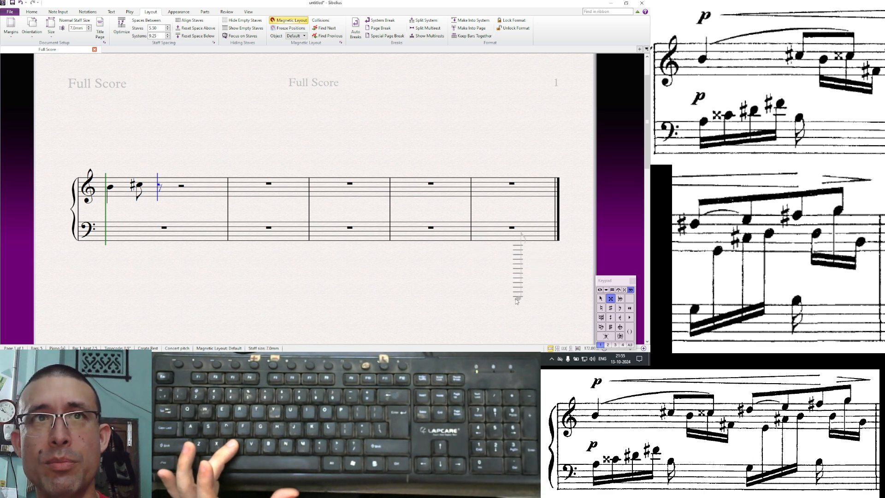
key(c)
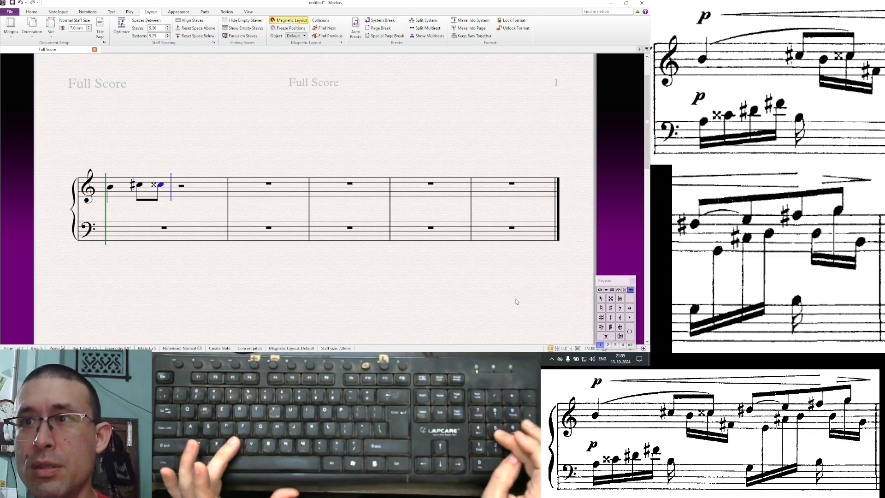
- Complete the treble bar with eighth notes D sharp, E, F sharp and G, then leave note input
key(KP_8)
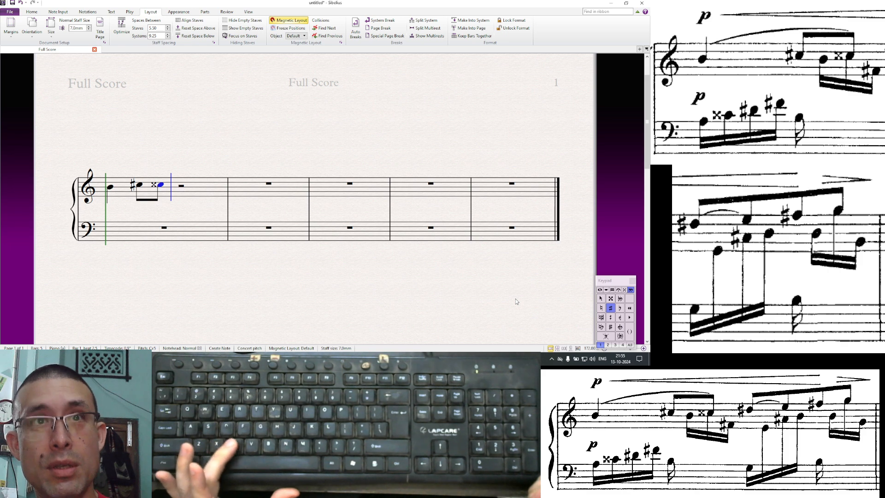
key(d)
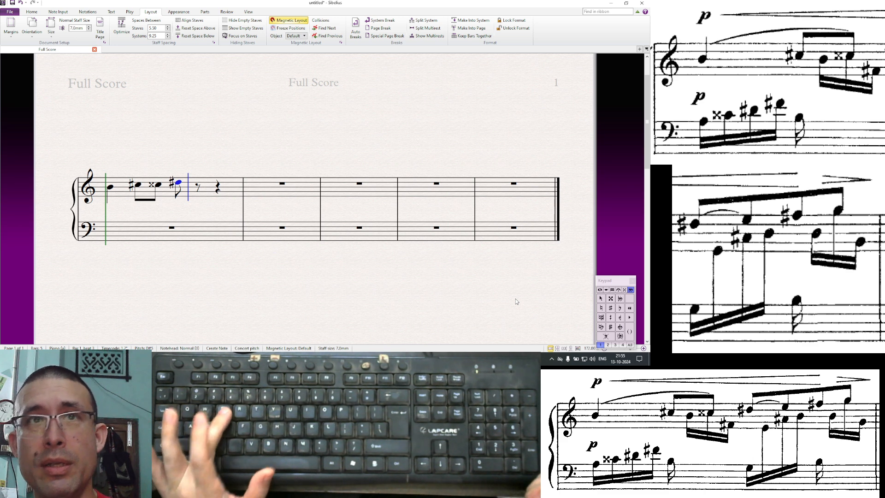
key(e)
key(KP_8)
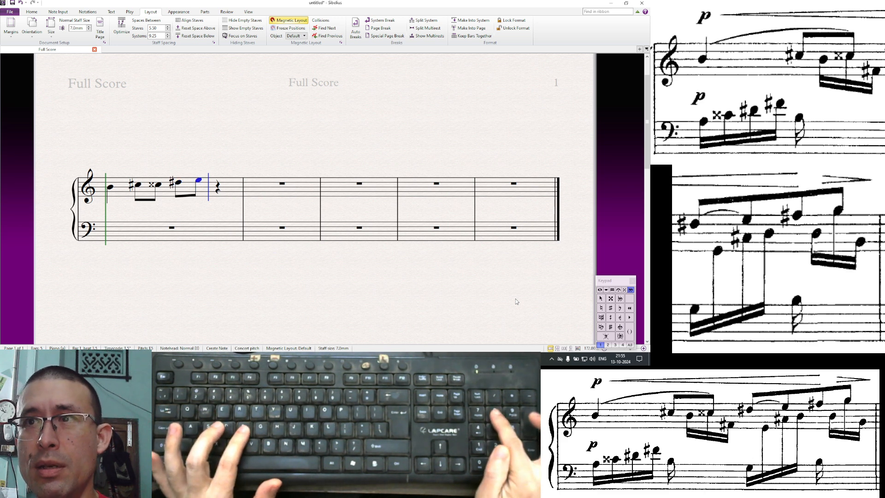
key(f)
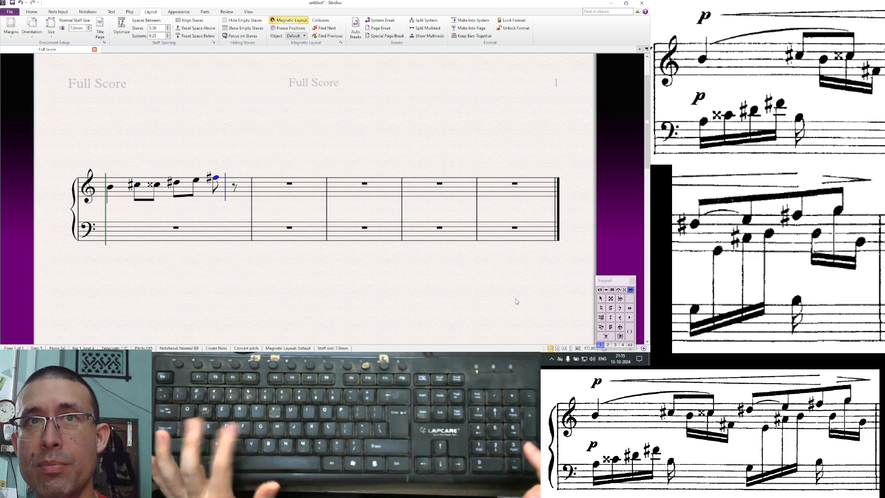
key(g)
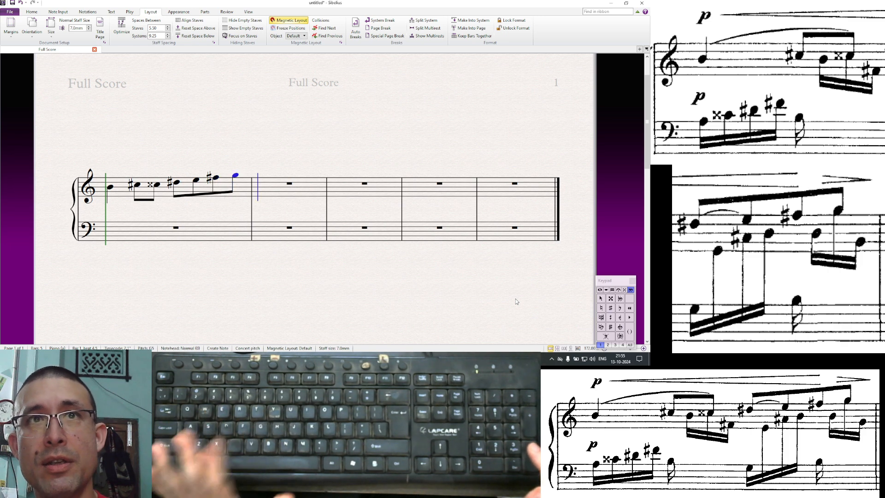
key(Escape)
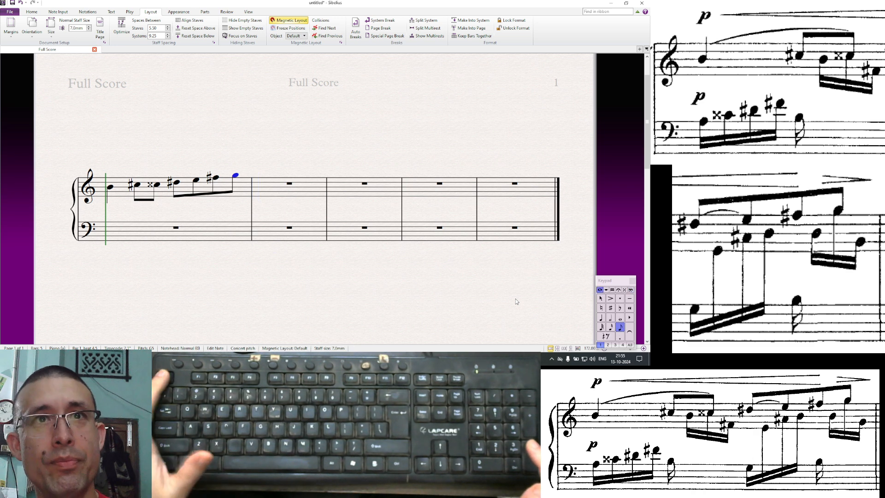
key(Escape)
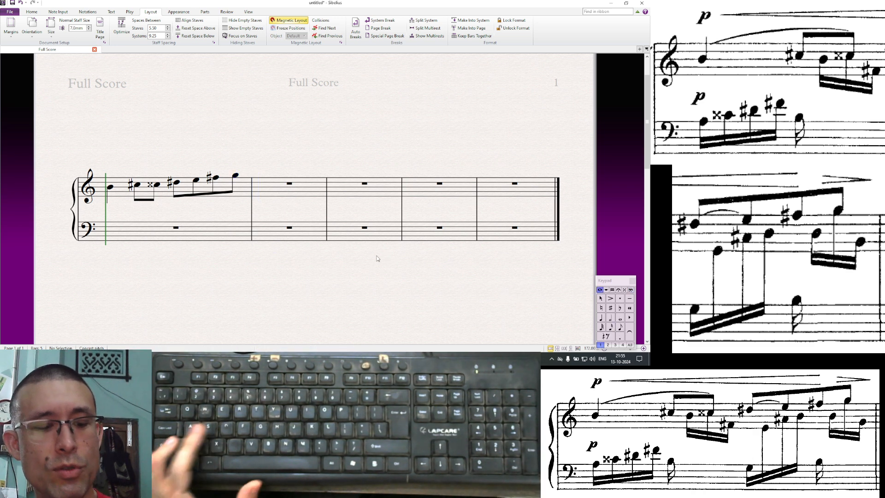
key(ctrl+s)
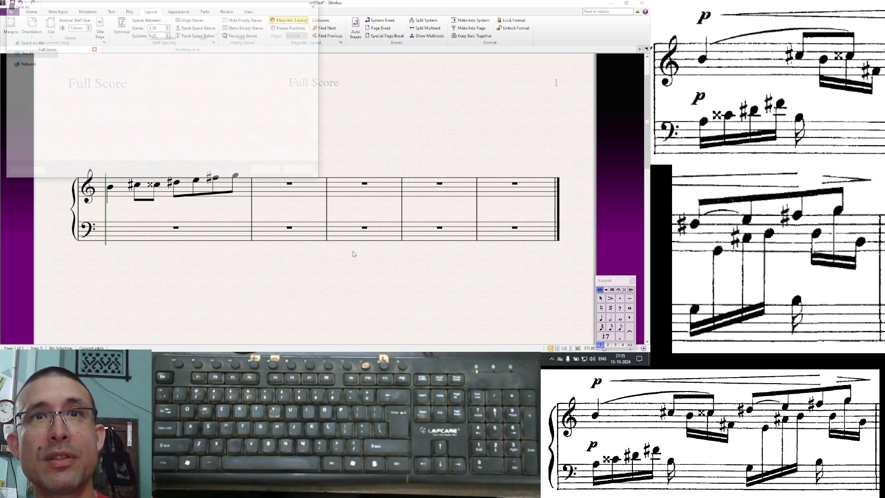
key(Escape)
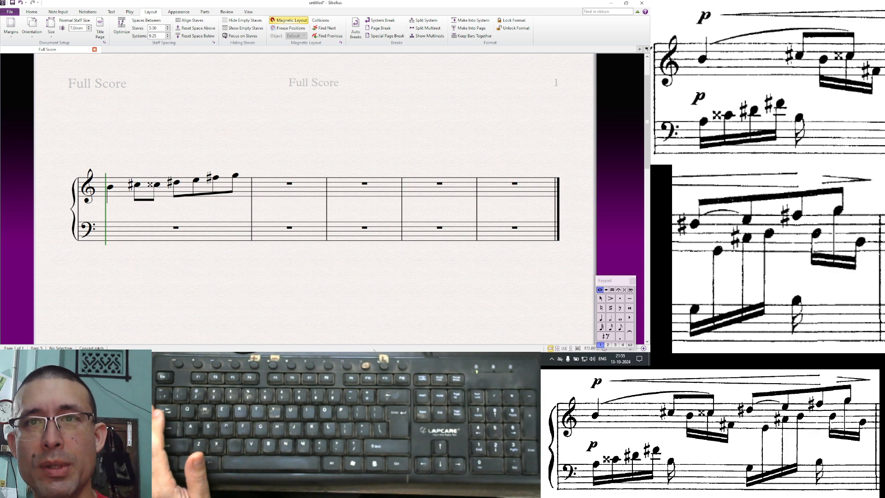
click(360, 324)
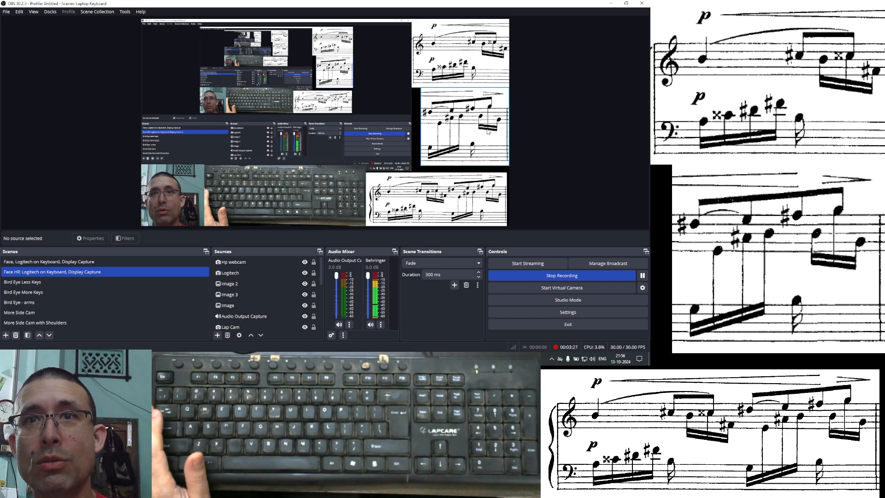
key(alt+Tab)
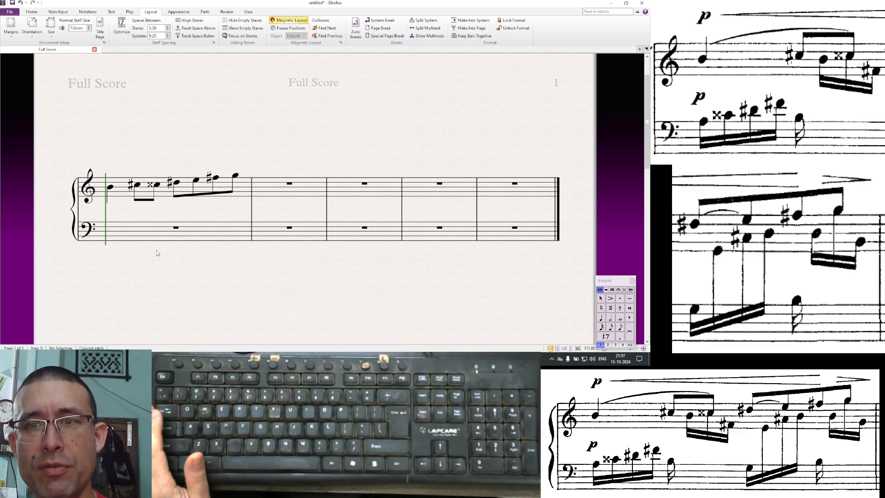
- Enter a sixteenth-note A at the start of the bass staff's first bar and raise it an octave
click(128, 235)
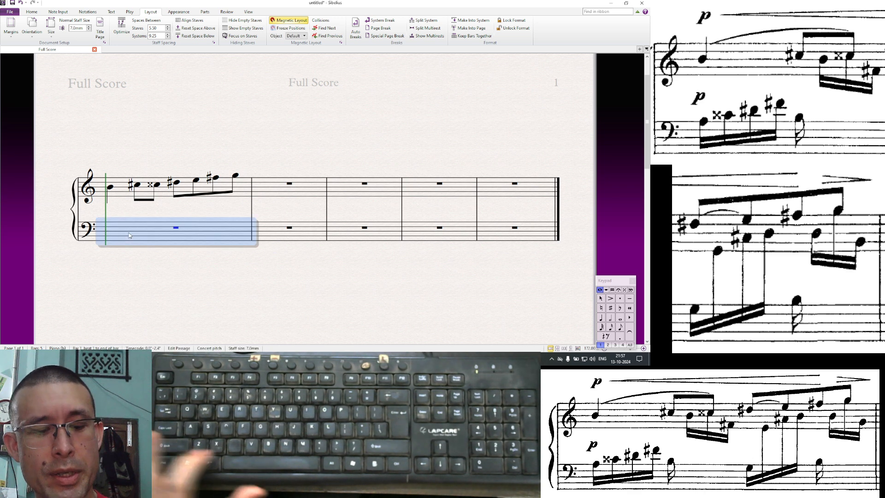
key(n)
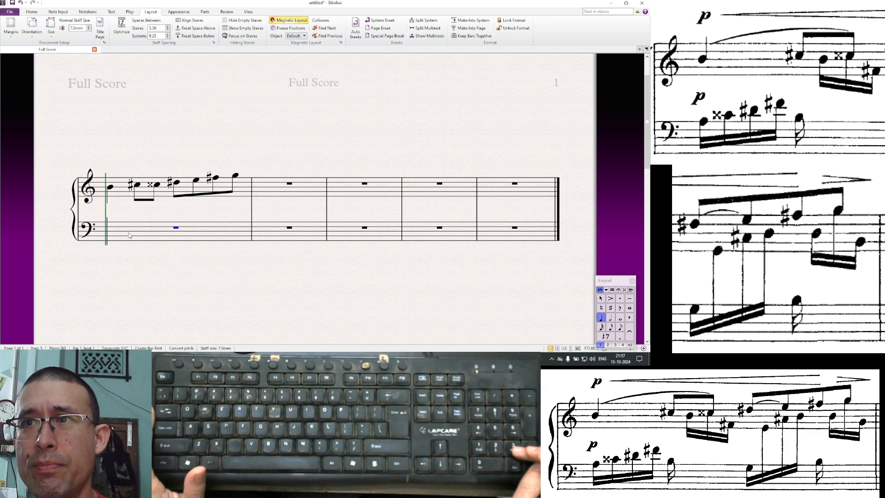
key(2)
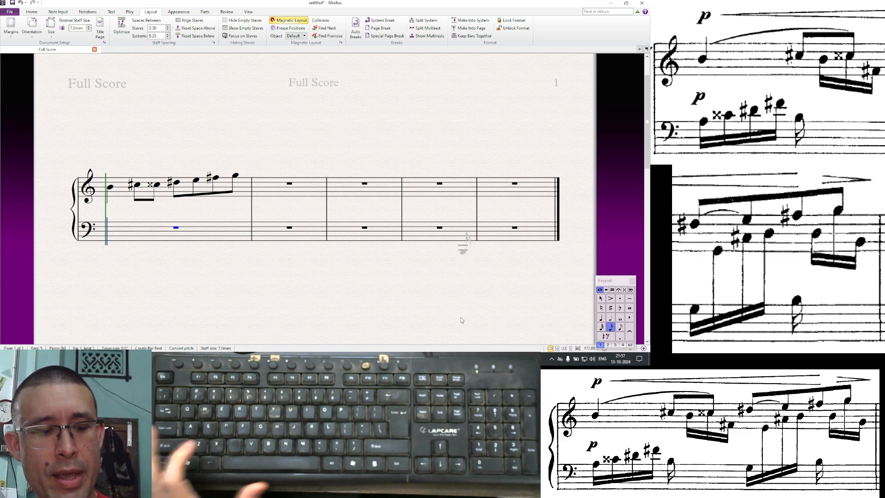
key(a)
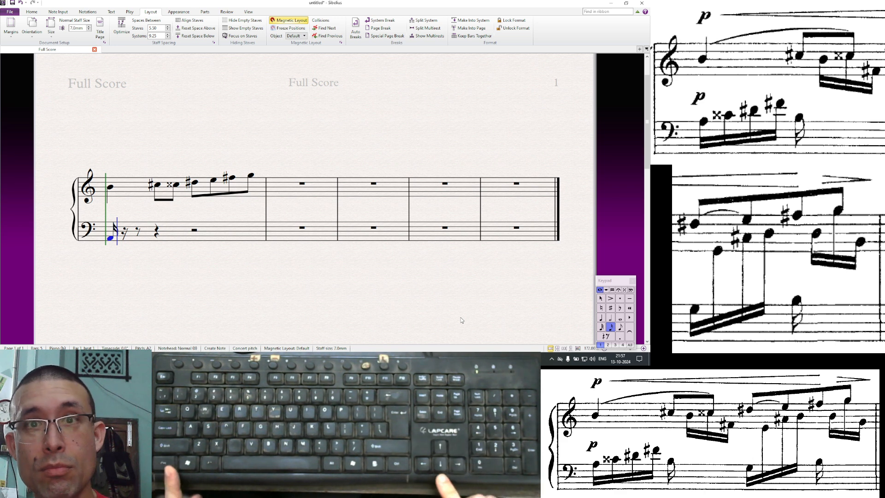
key(ctrl+Up)
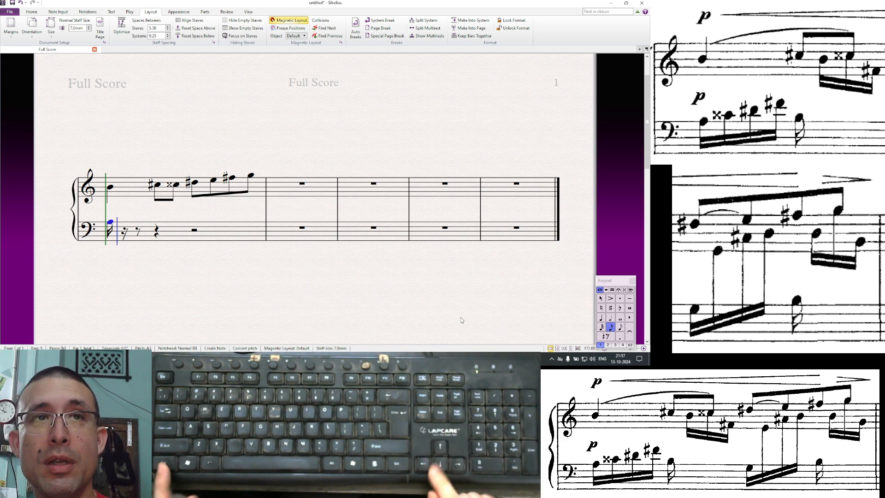
key(alt+Tab)
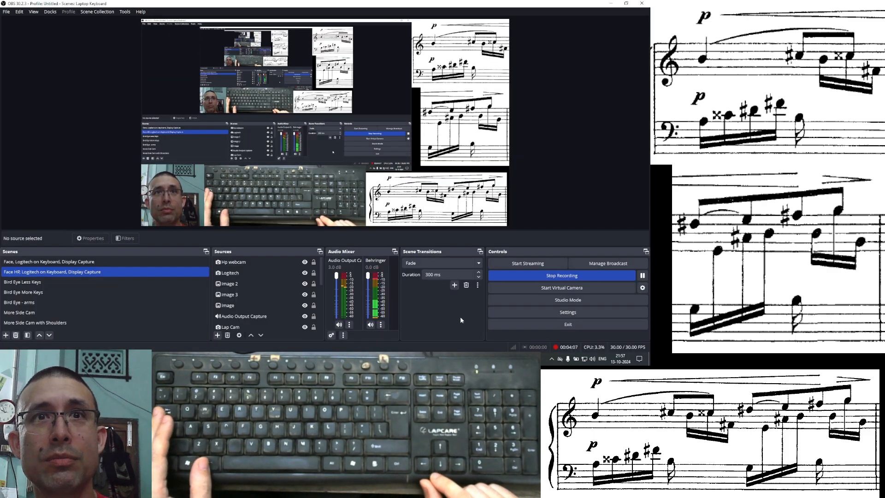
- Return to Sibelius and enter a sixteenth-note C double sharp after the bass A, using the accidentals keypad layout
key(alt+Tab)
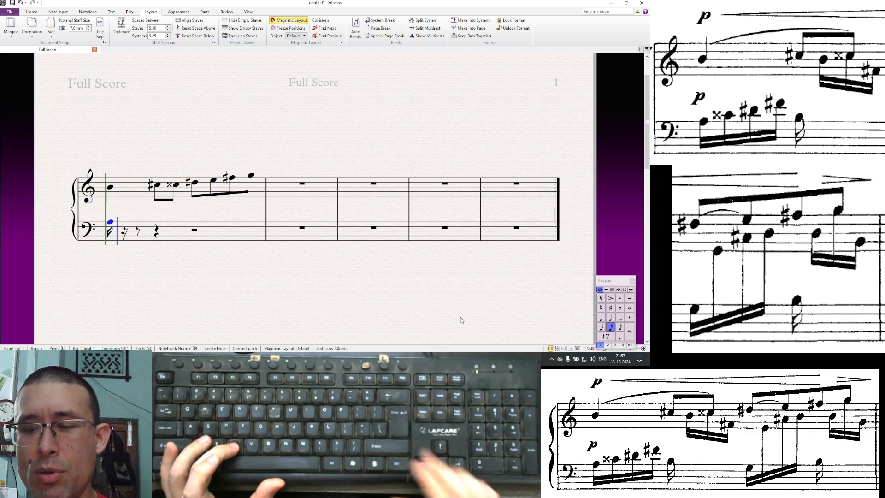
key(F12)
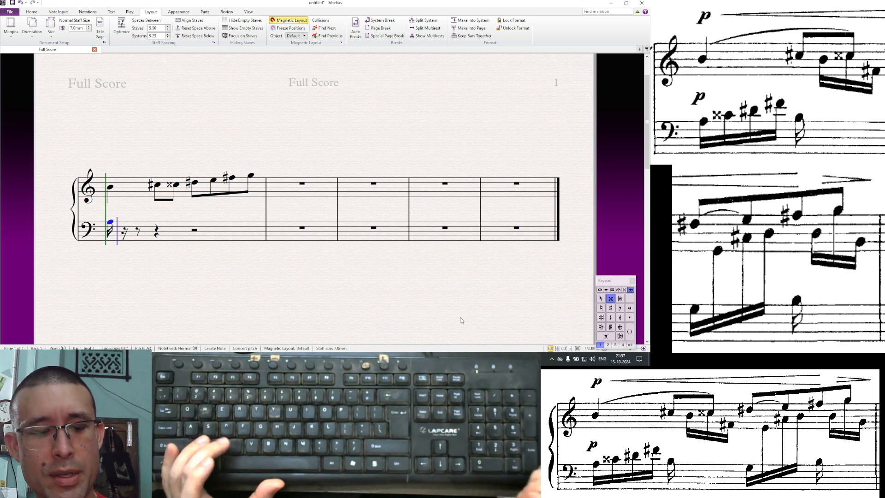
key(c)
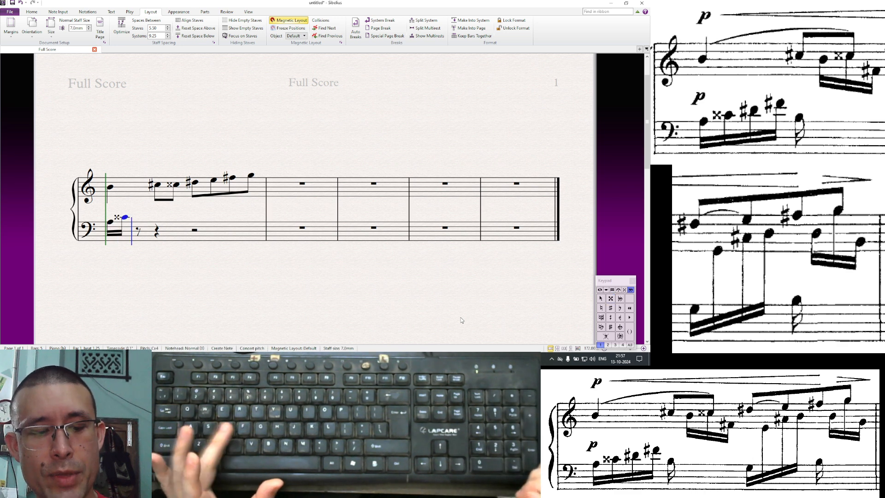
- Add sixteenth notes D sharp, F sharp and B to the bass line, dropping the B an octave
key(8)
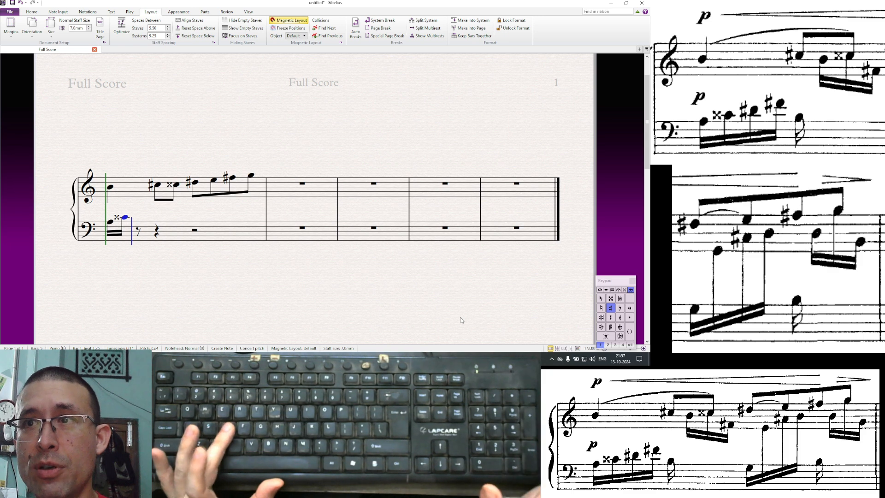
key(d)
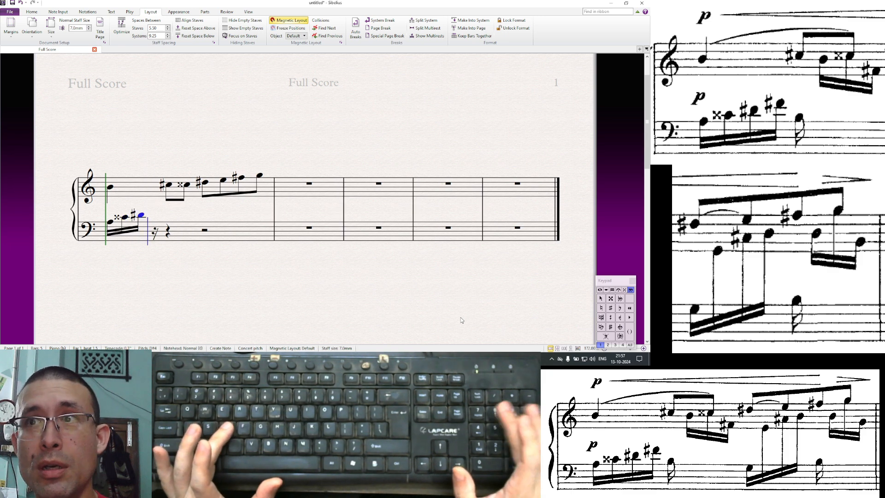
key(8)
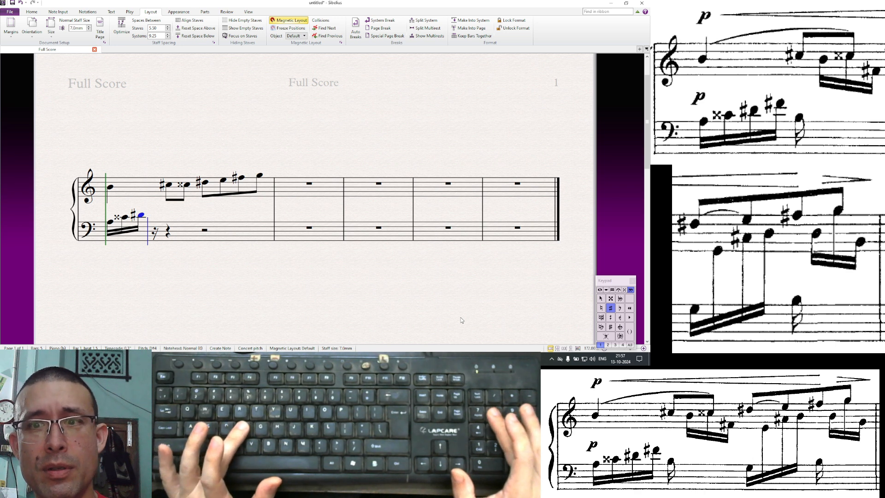
key(f)
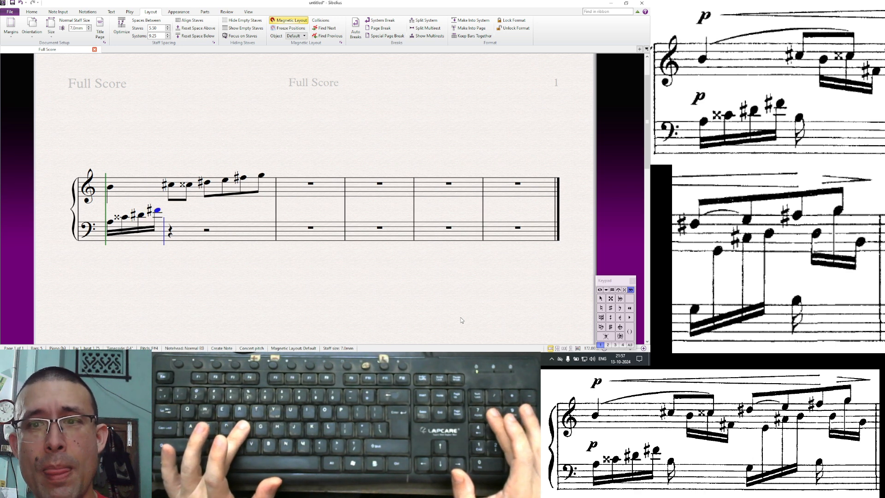
key(b)
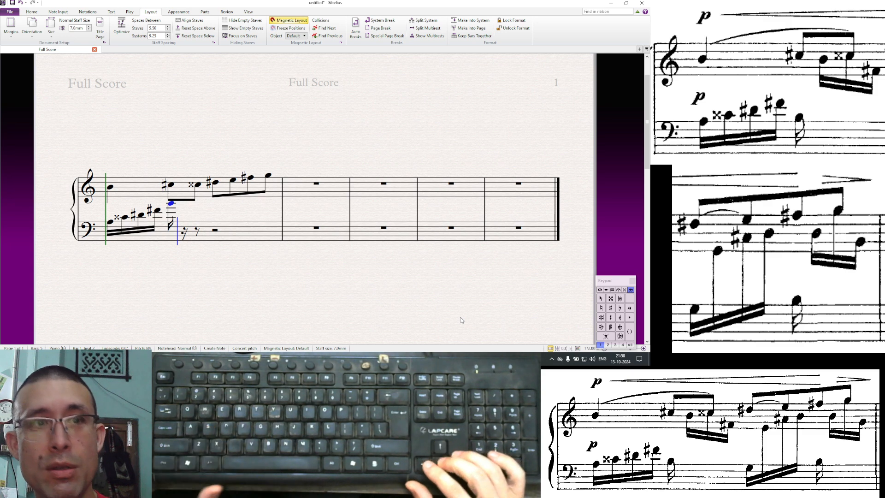
key(ctrl+Down)
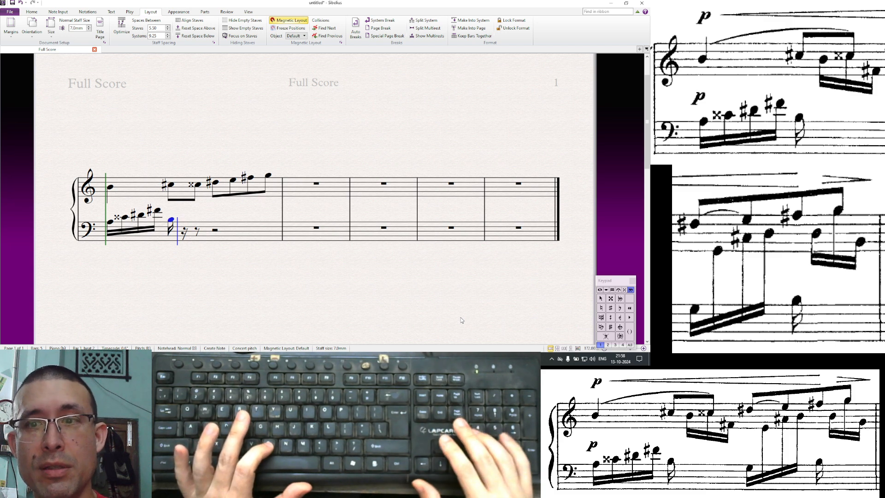
- Continue the bass with sixteenths B raised an octave, C double sharp, and F sharp lowered an octave
key(b)
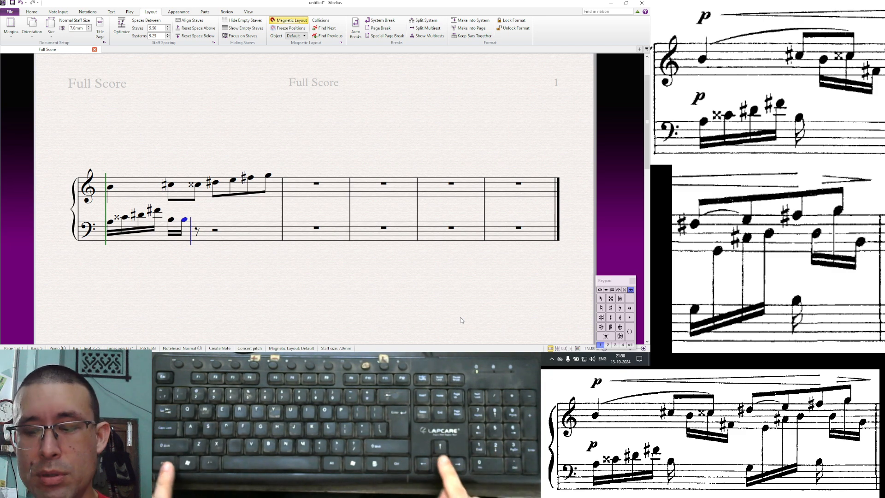
key(ctrl+Up)
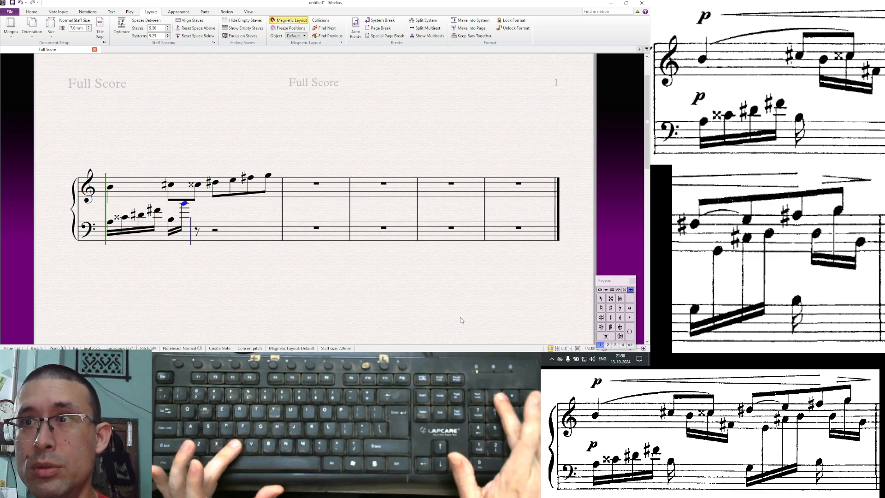
key(KP_Divide)
key(c)
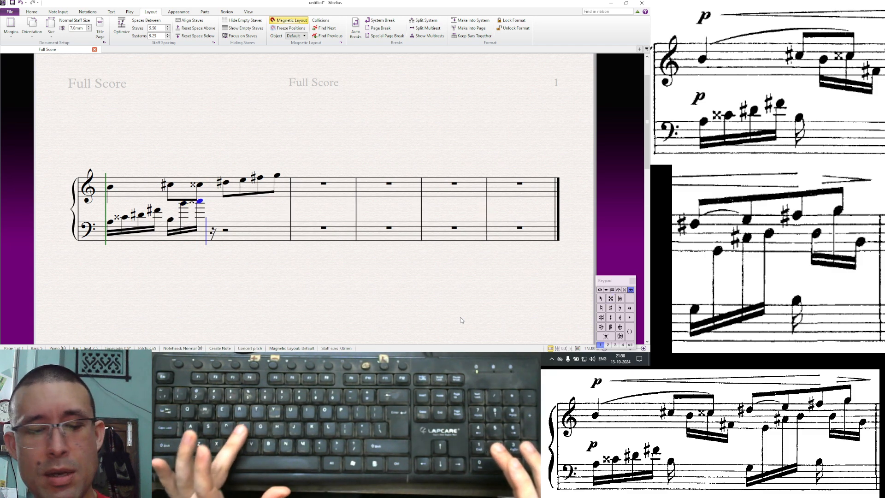
key(KP_8)
key(f)
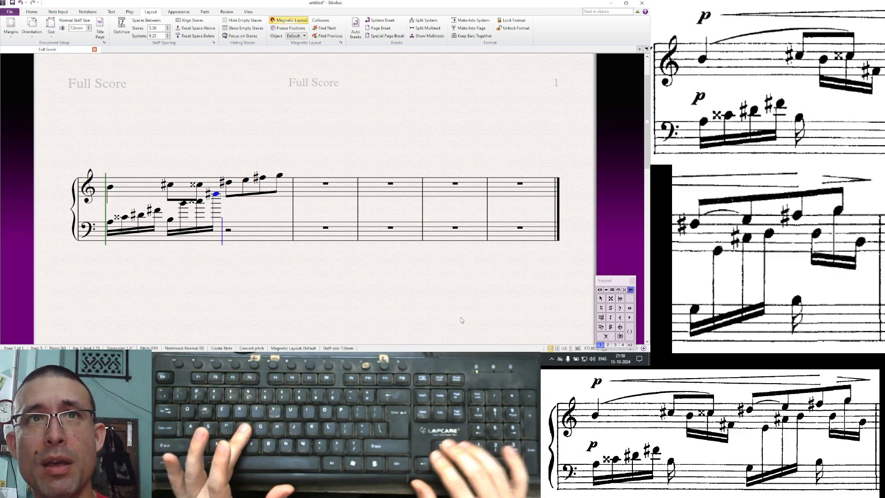
key(ctrl+Down)
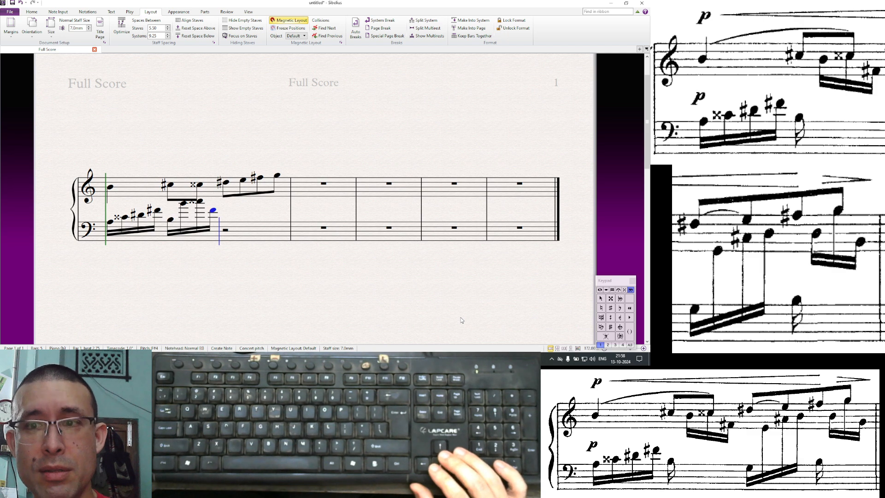
- Continue the bass with sixteenths G lowered an octave, E raised an octave, and A sharp
key(g)
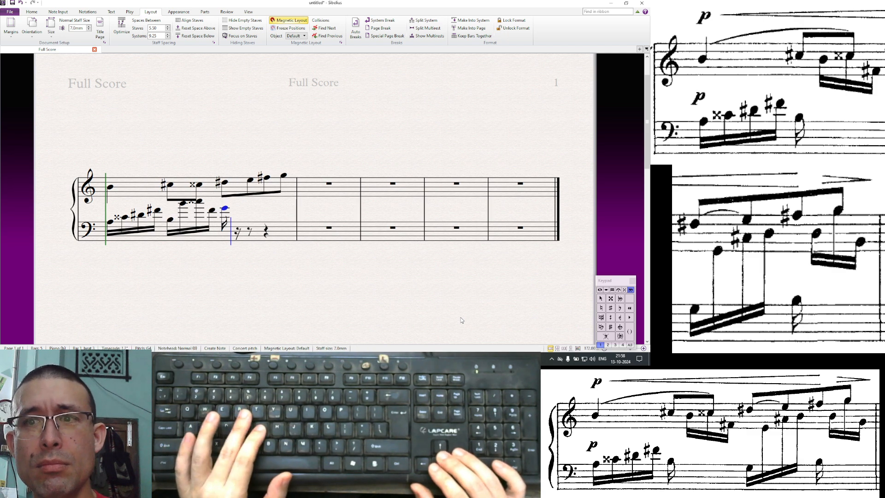
key(ctrl+Down)
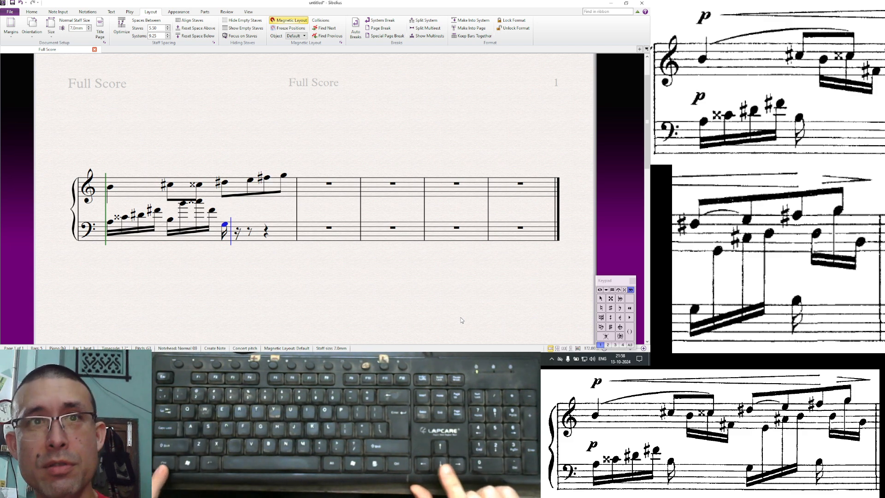
key(e)
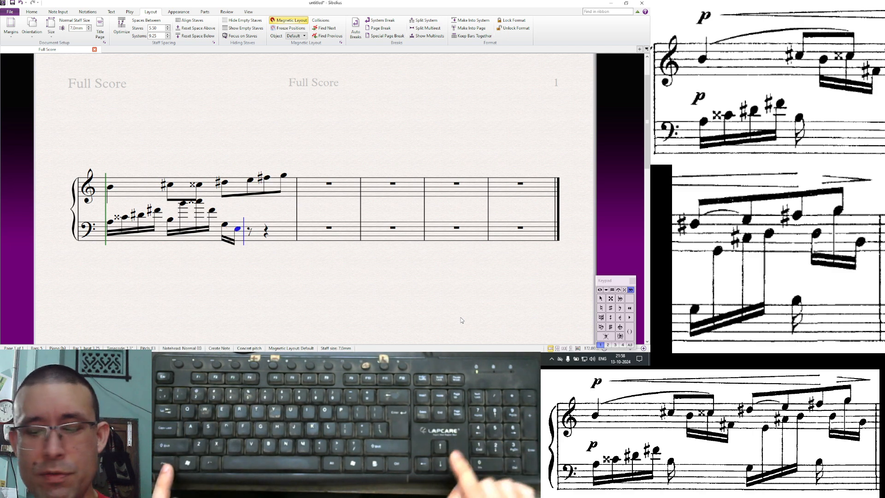
key(ctrl+Up)
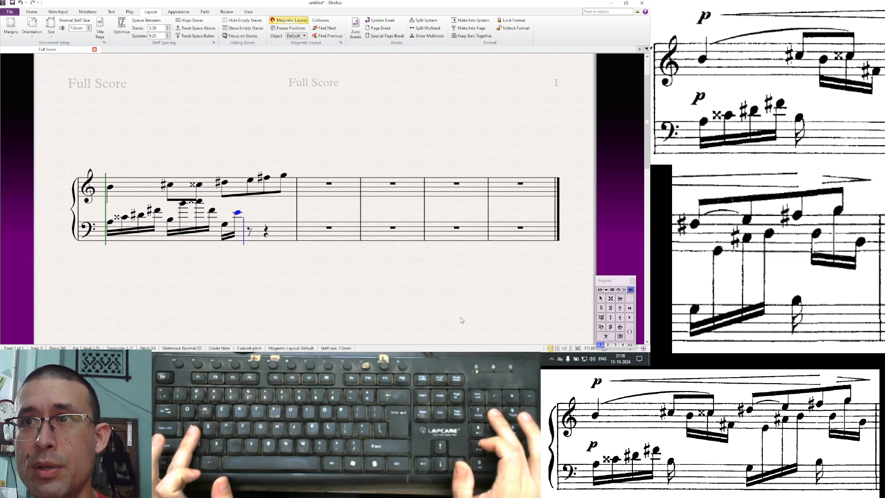
key(a)
key(KP_8)
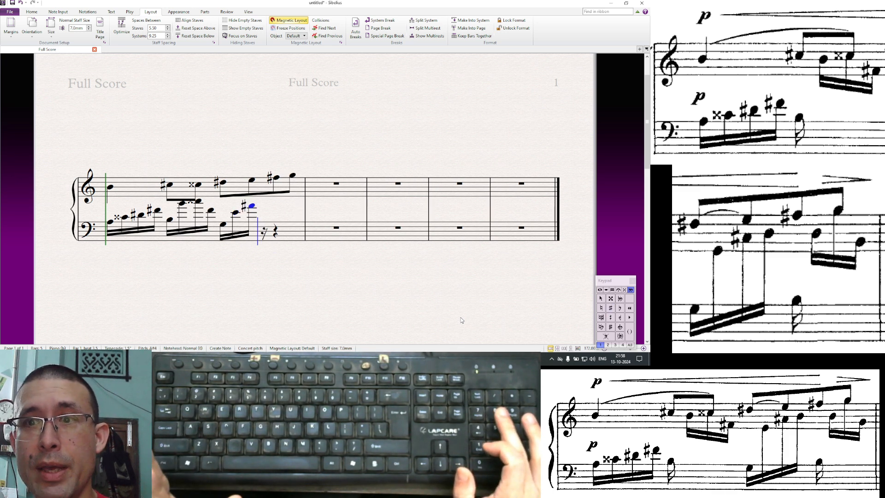
- Add three sixteenth-note B's to the bass, lowering the second and raising the third by an octave
key(b)
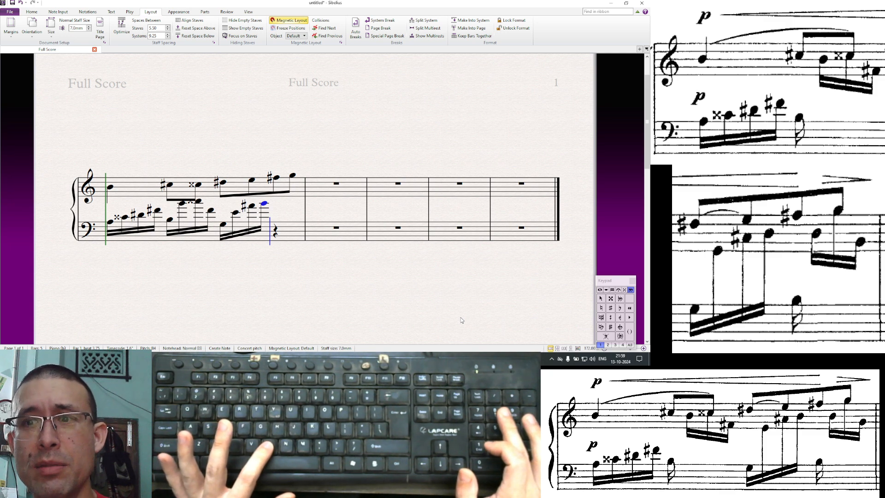
key(b)
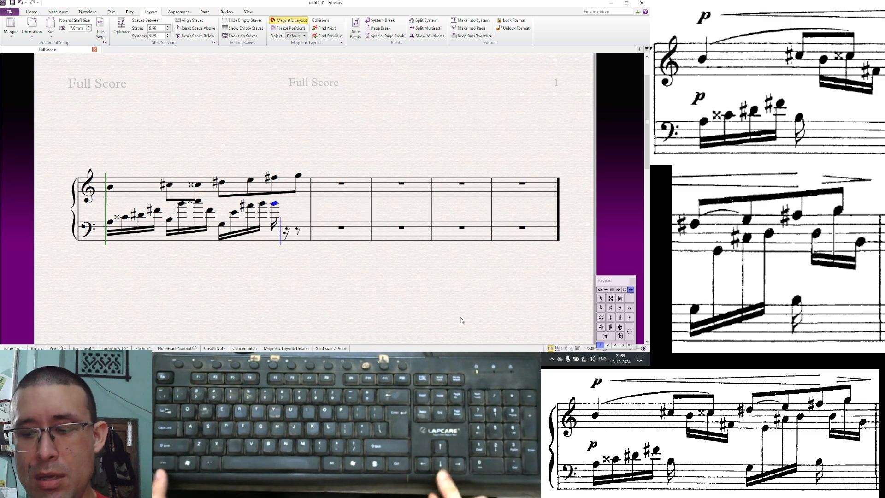
key(ctrl+Down)
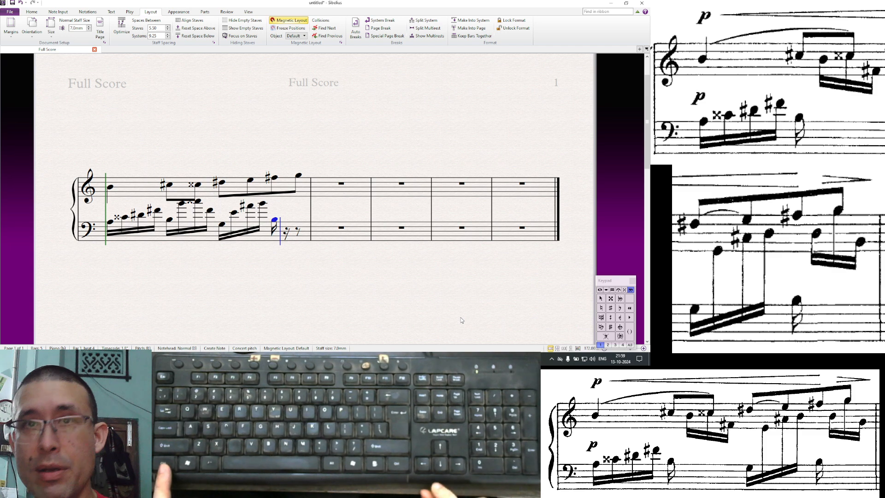
key(b)
key(ctrl+Up)
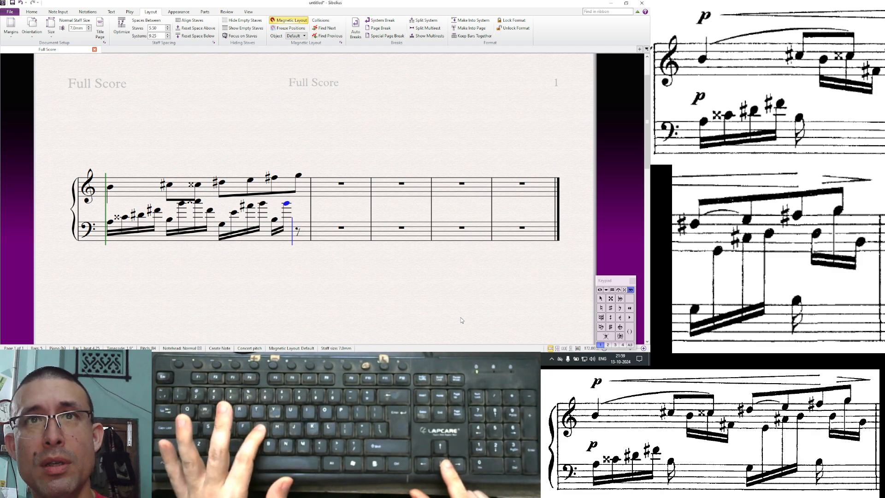
- Finish the bass bar with a G raised an octave and a G lowered an octave, then leave note input
key(g)
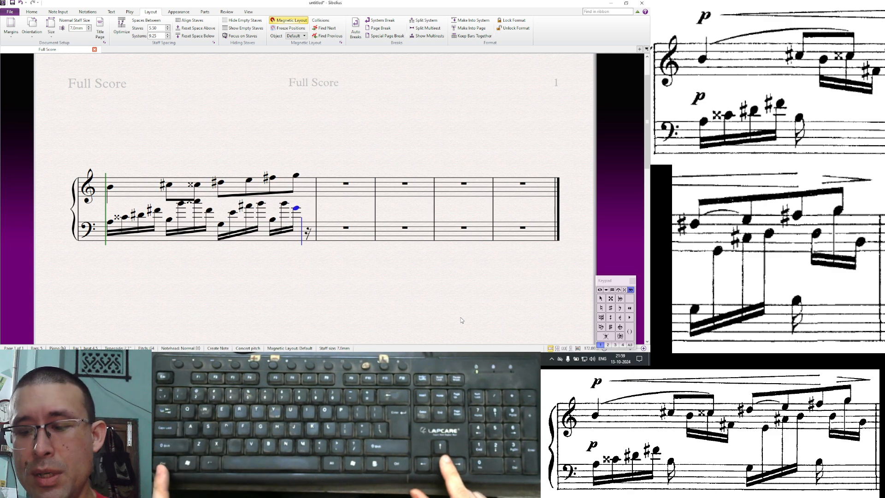
key(ctrl+Up)
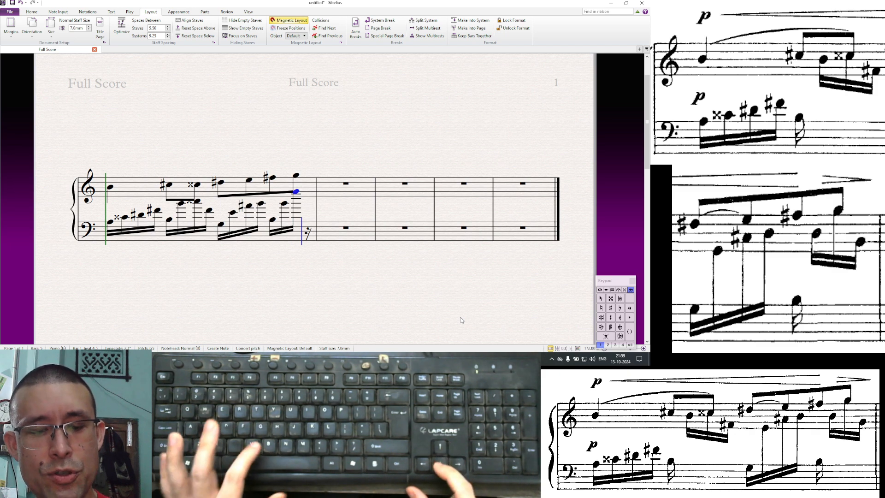
key(g)
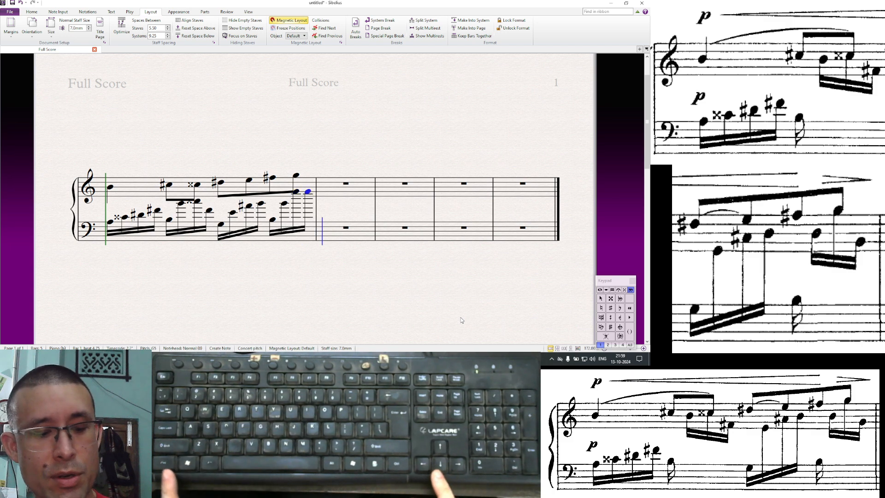
key(ctrl+Down)
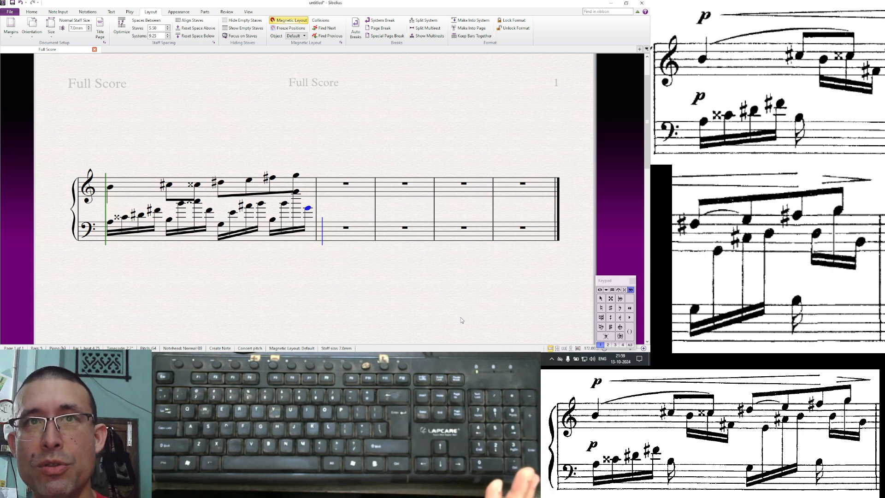
key(Escape)
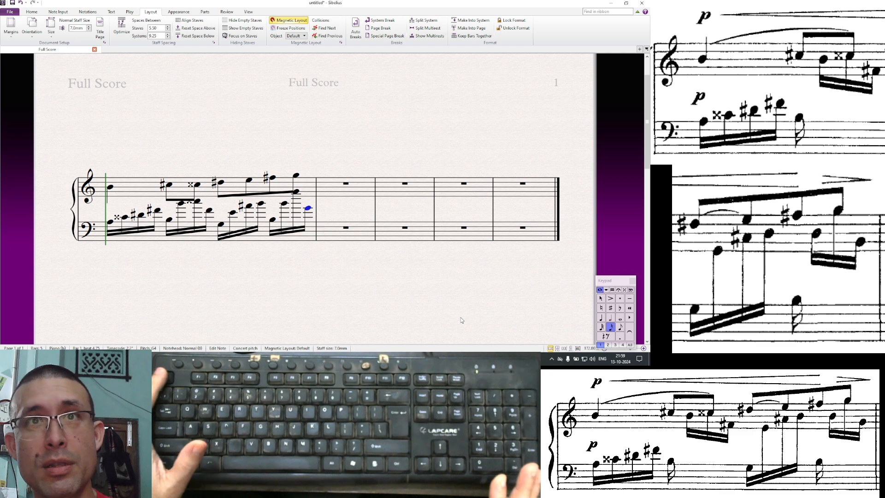
key(Escape)
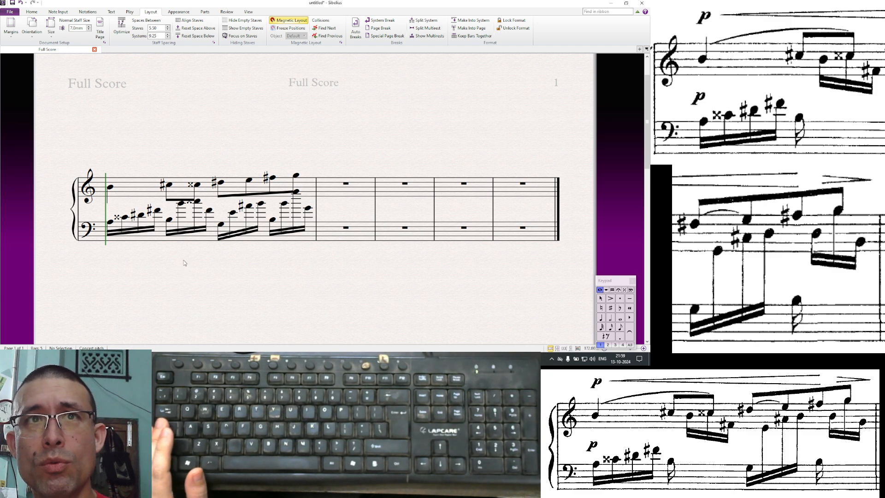
- Select the bass bar's notes and drag them down to lower them on the staff, then deselect
click(213, 237)
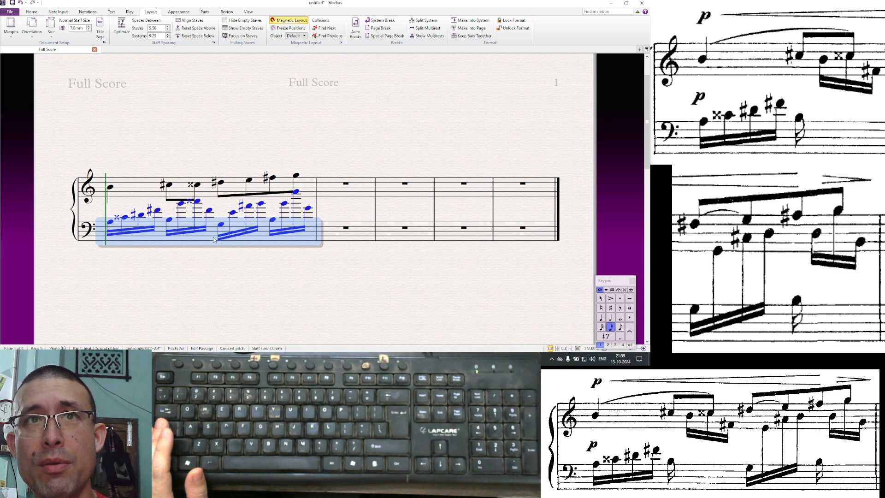
drag(212, 239, 212, 248)
click(236, 269)
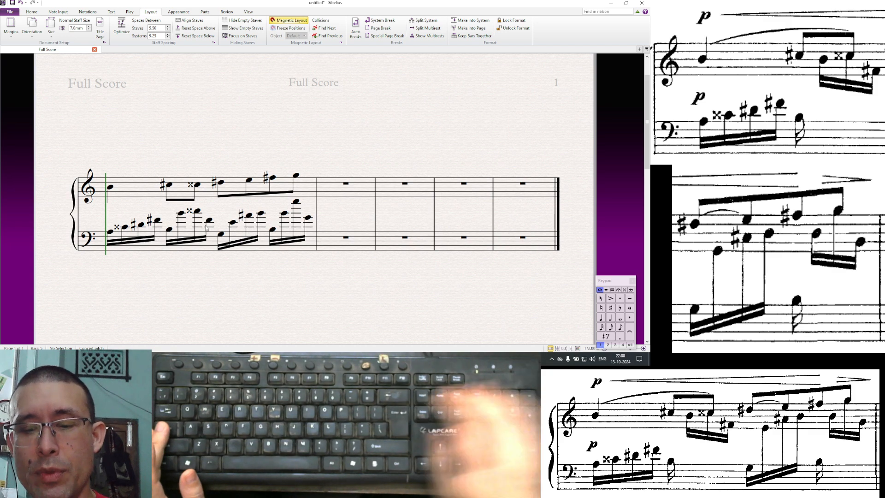
- Using the beams keypad layout, start a new beam at the note after the low B in the bass's second group
key(F8)
key(F9)
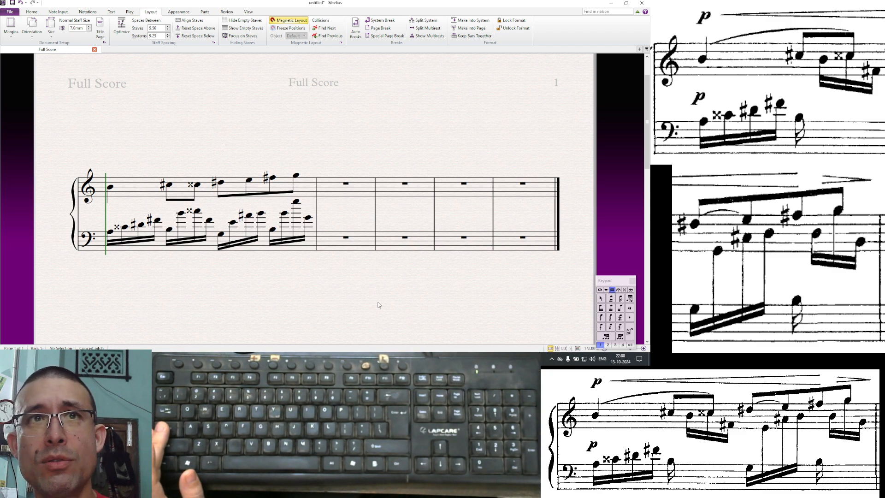
click(181, 213)
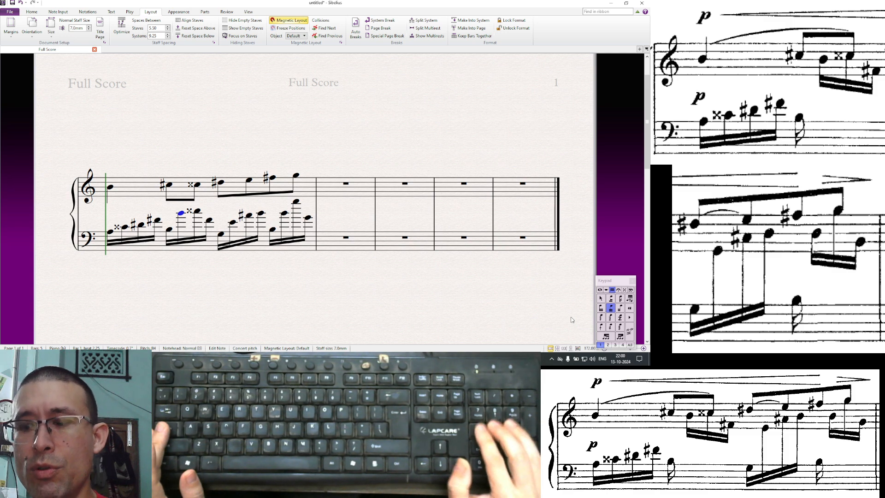
key(KP_7)
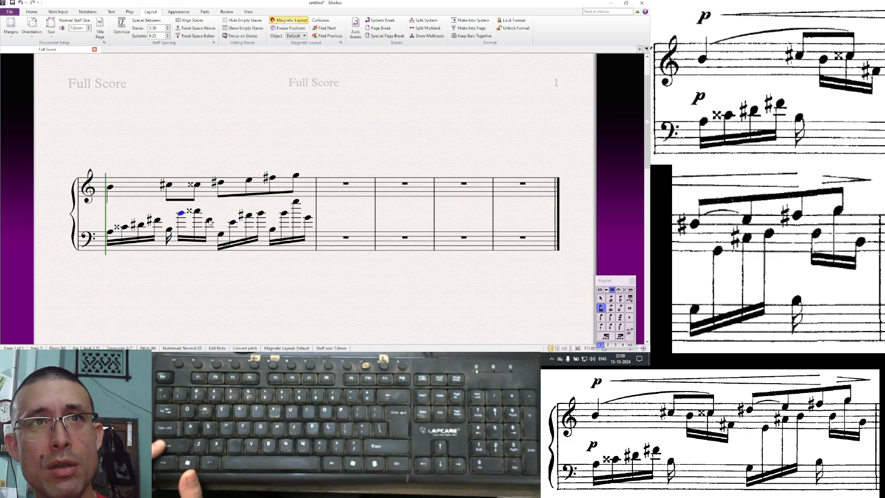
- Move the three high sixteenths of the bass's second group onto the treble staff as cross-staff notes and lower their beam slightly
shift+click(211, 225)
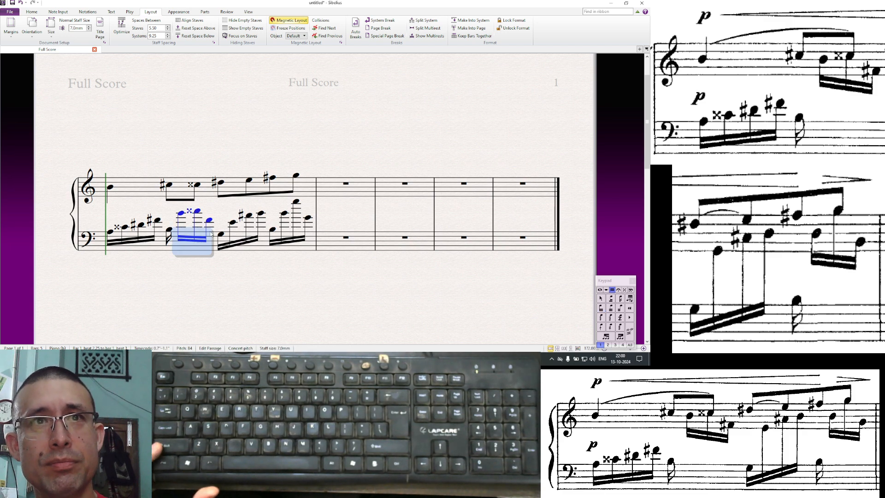
key(Escape)
click(209, 220)
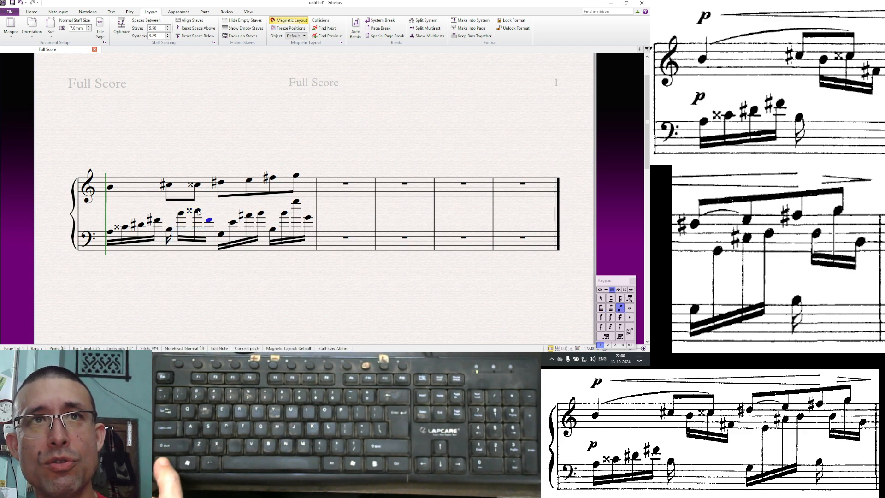
ctrl+click(197, 212)
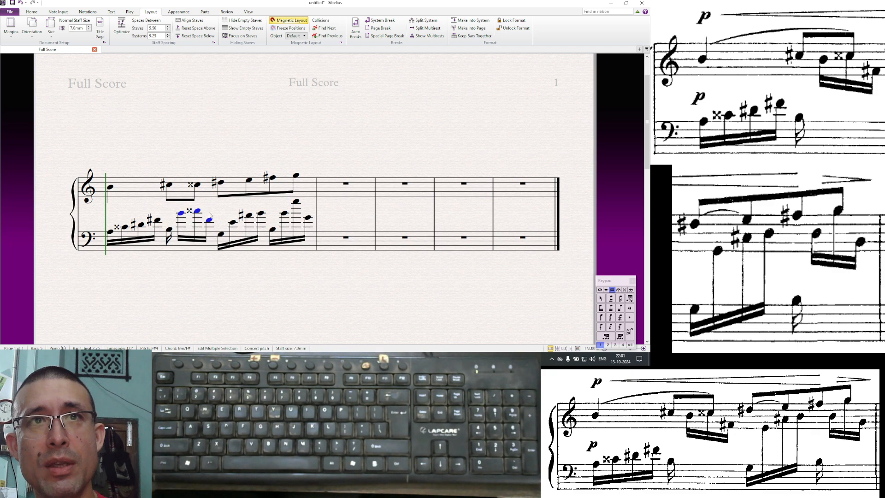
key(Escape)
click(182, 215)
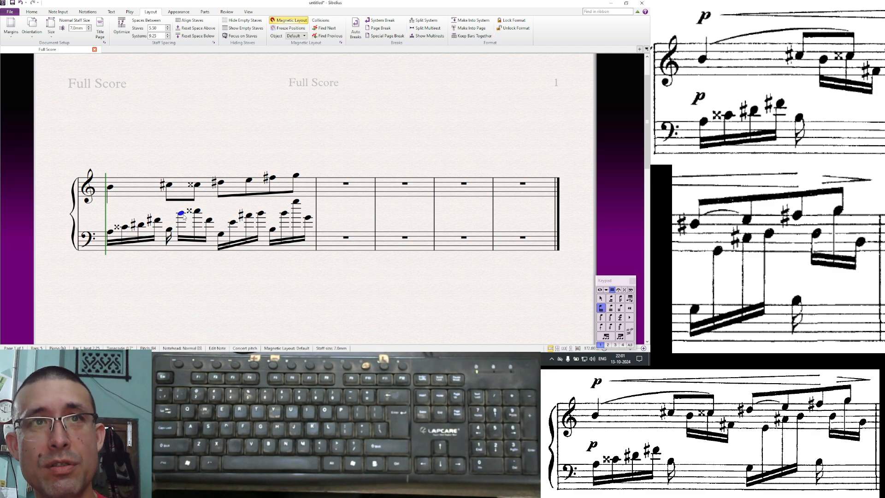
shift+click(210, 223)
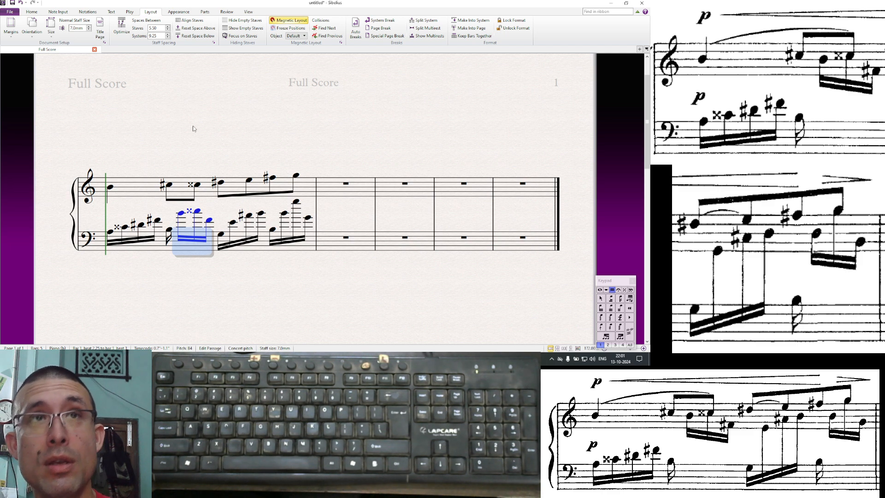
click(59, 13)
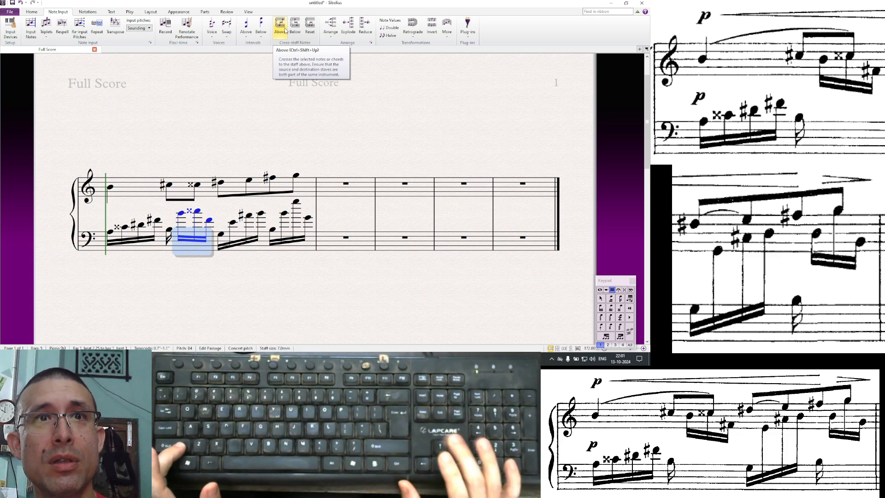
key(ctrl+shift+Up)
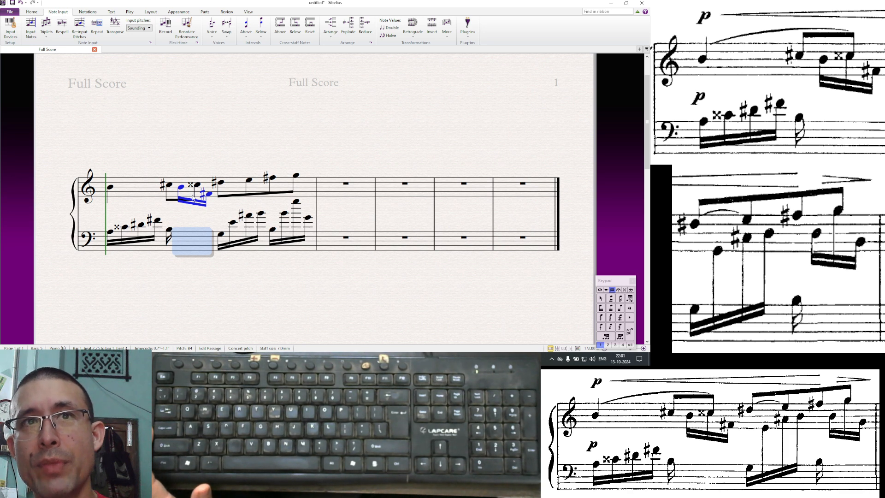
key(Escape)
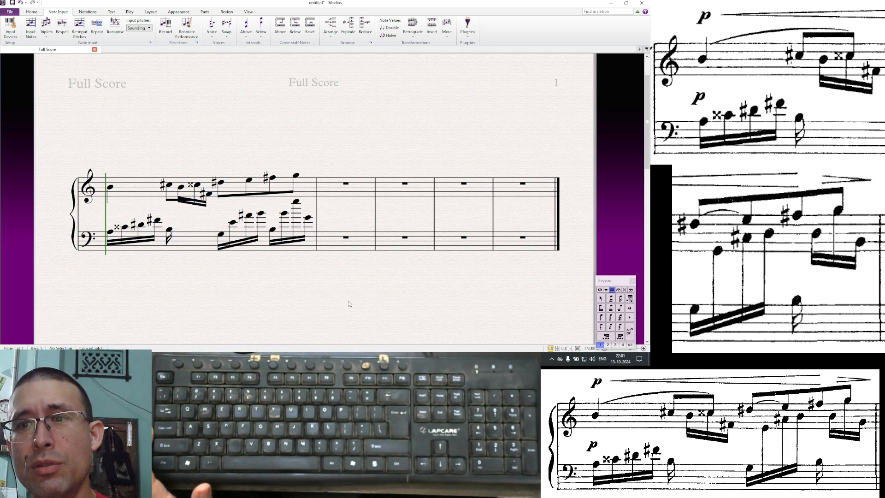
click(192, 206)
drag(193, 208, 193, 213)
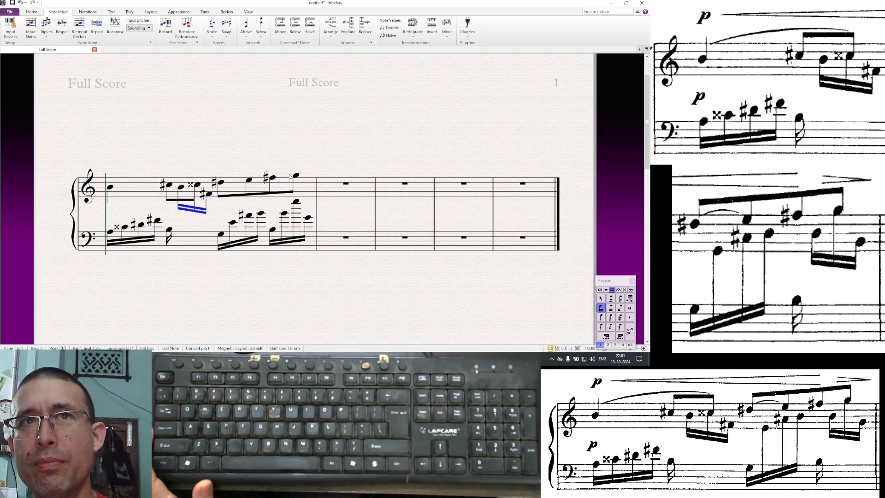
- Try selecting the treble bar's notes individually, as a passage and with Select More, then deselect them
click(110, 186)
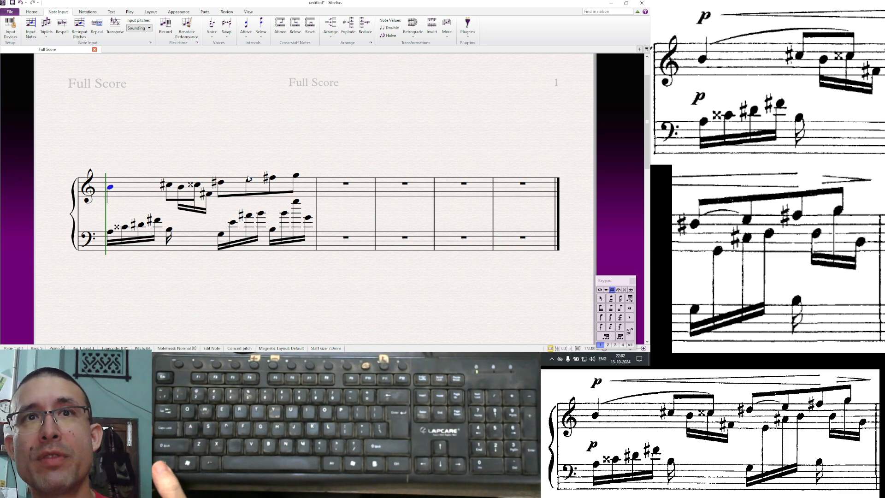
ctrl+click(169, 184)
ctrl+click(197, 185)
ctrl+click(222, 182)
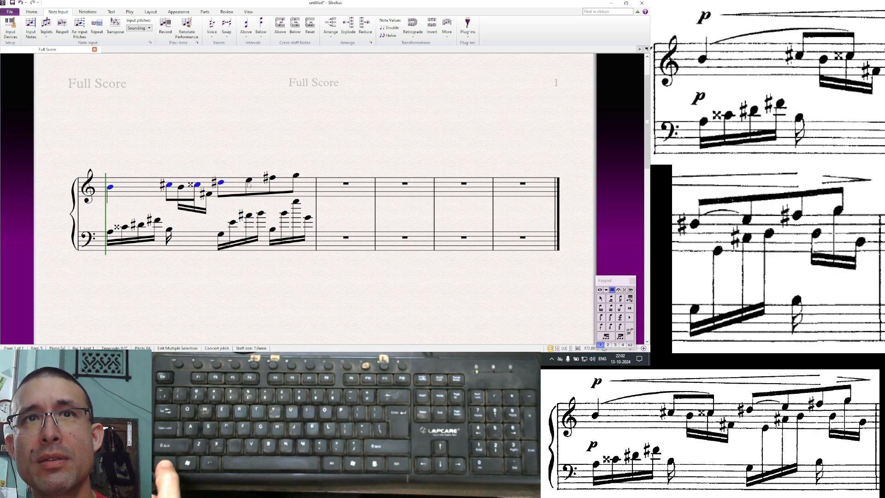
click(180, 161)
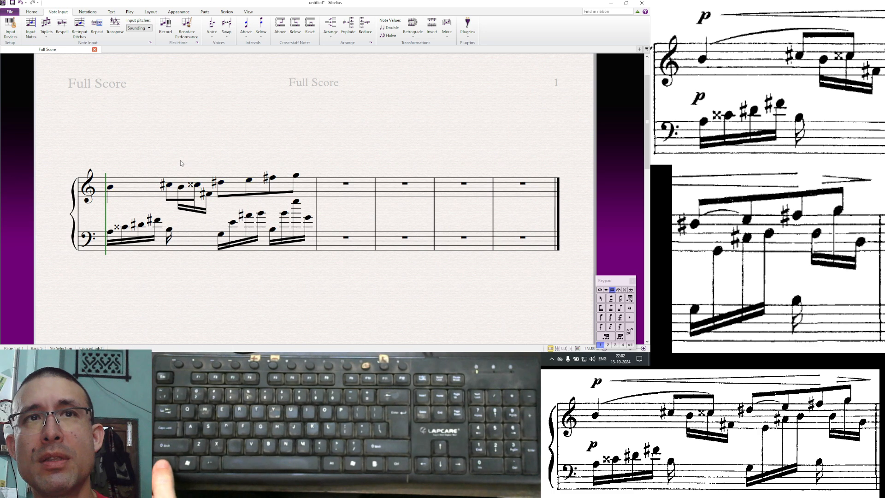
click(110, 188)
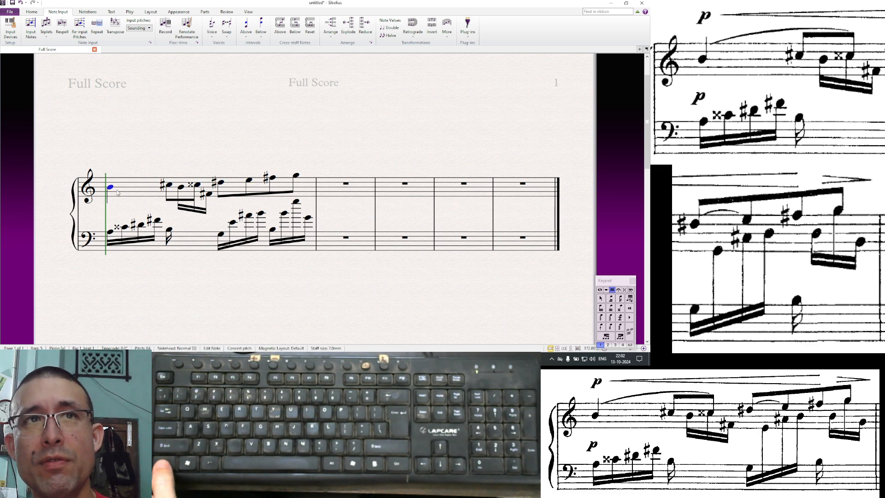
shift+click(297, 177)
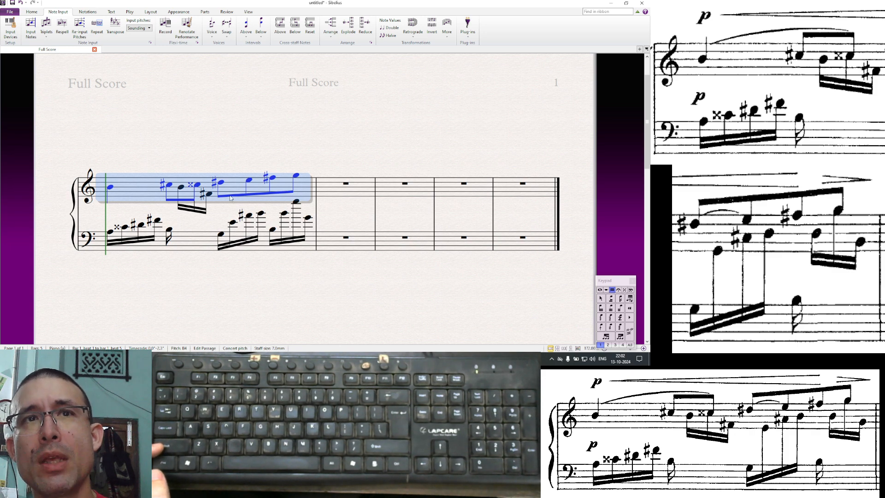
key(Escape)
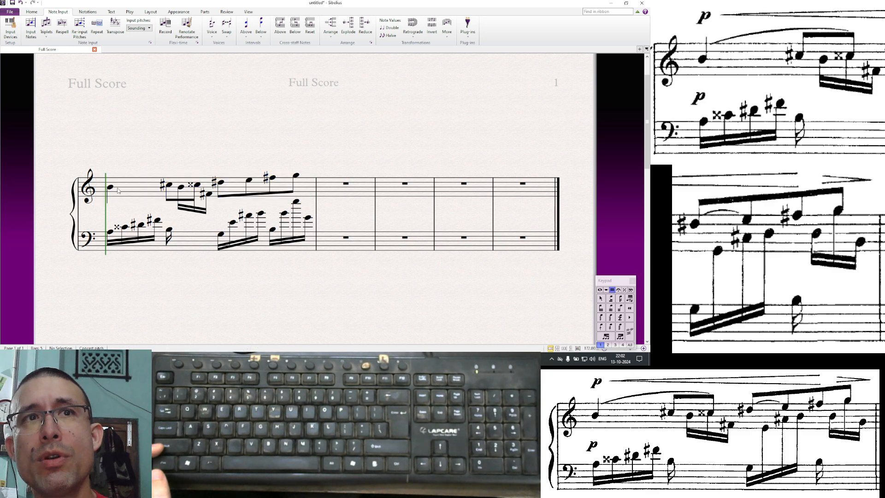
click(111, 187)
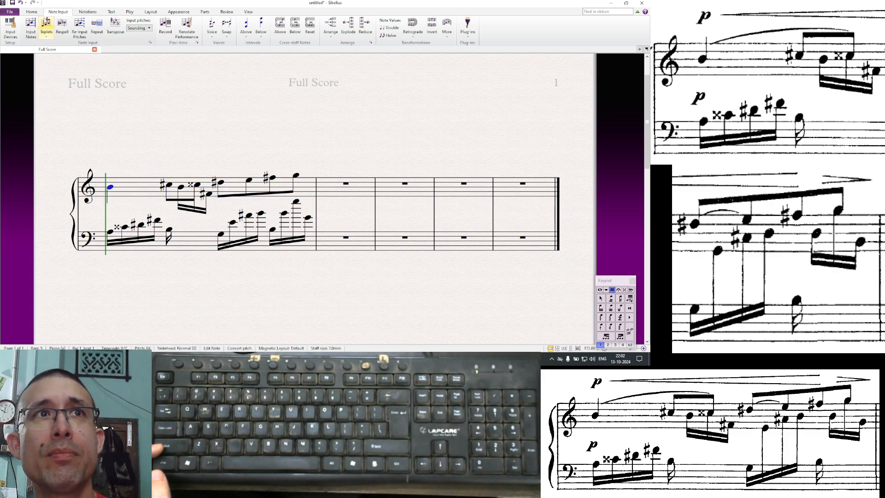
click(31, 11)
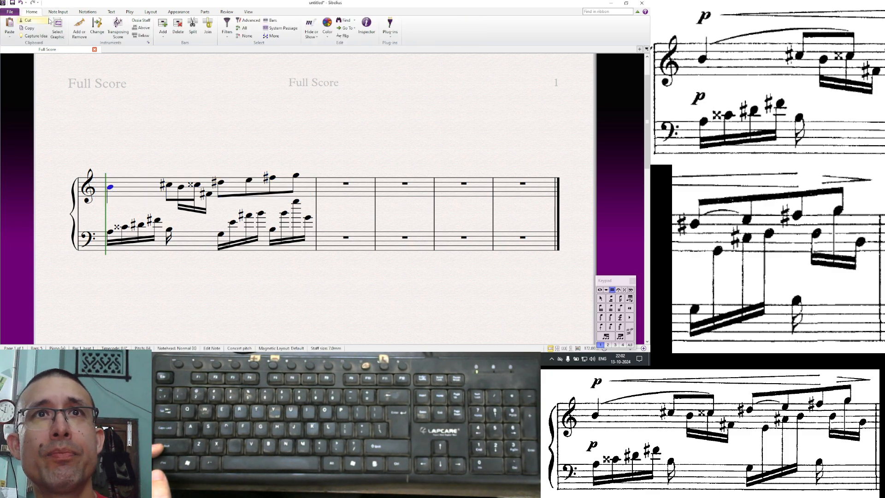
click(272, 36)
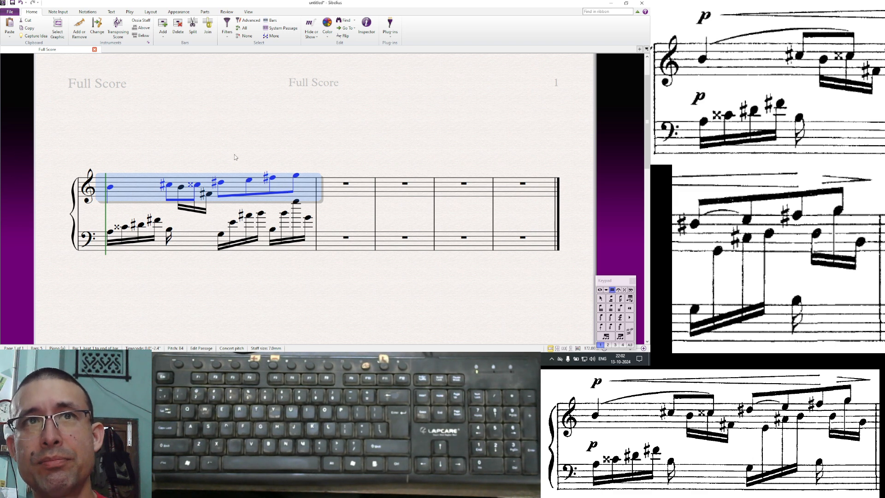
key(Escape)
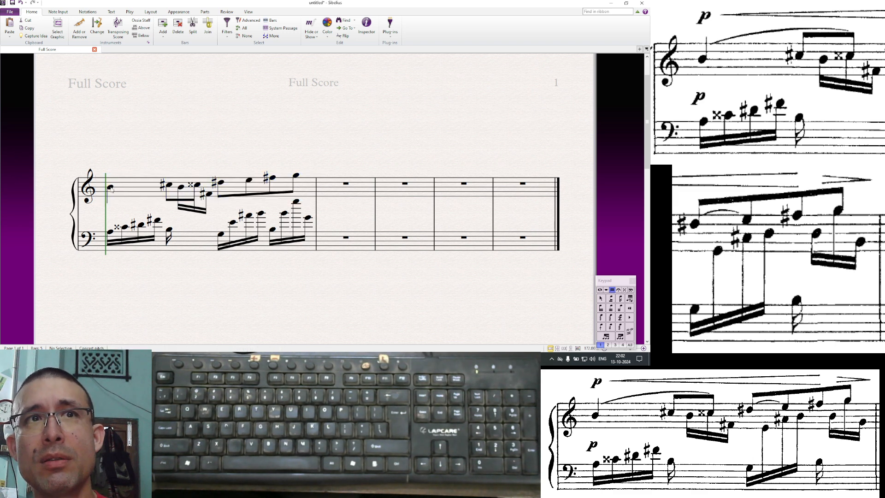
- Select all notes in the treble bar with Select More and flip their stems upward
click(110, 187)
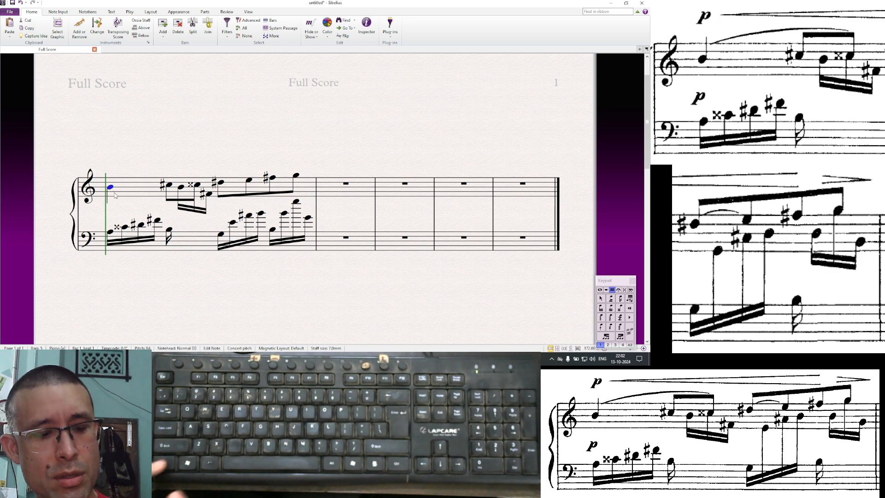
key(ctrl+shift+a)
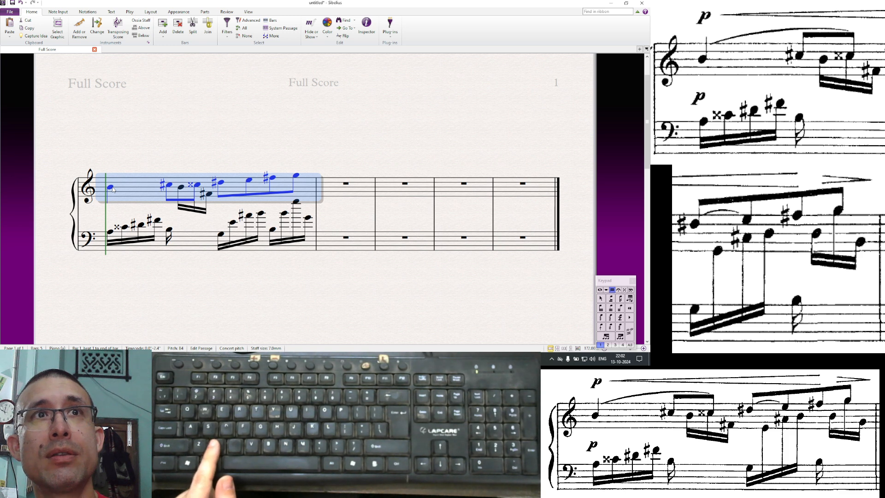
key(x)
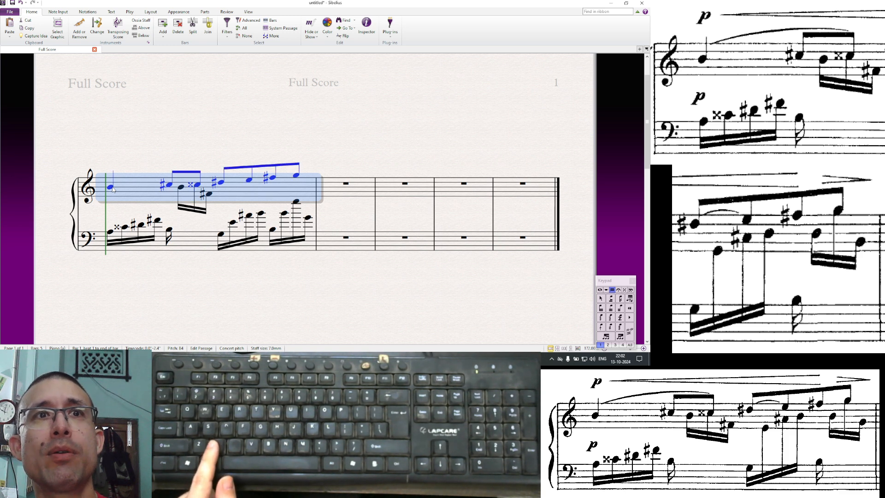
click(171, 206)
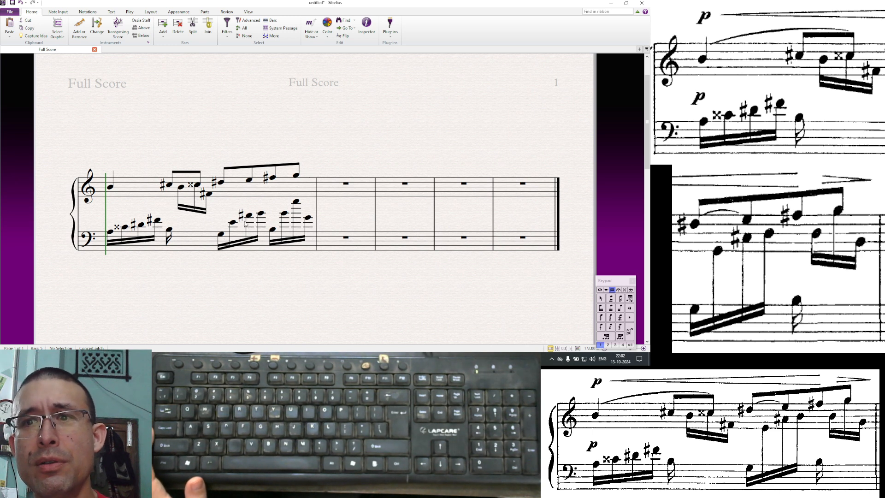
- Move the three high sixteenths of the bass's third group onto the treble staff as cross-staff notes
click(222, 236)
click(233, 222)
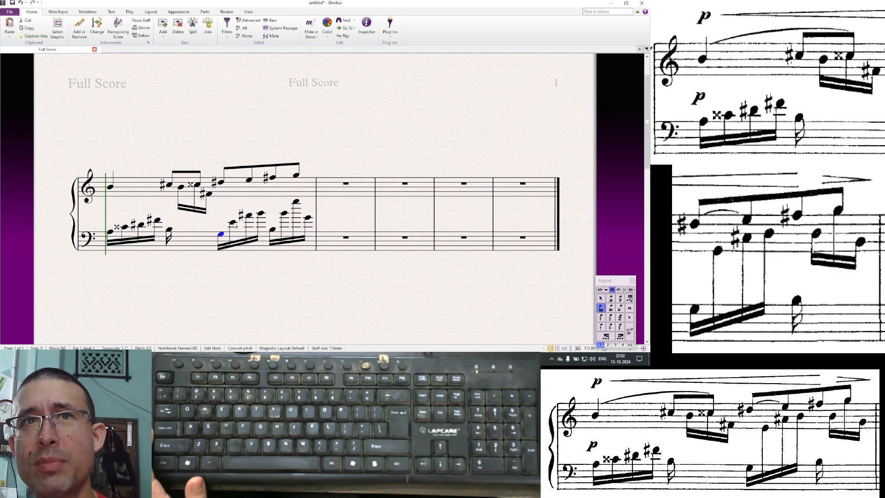
shift+click(262, 215)
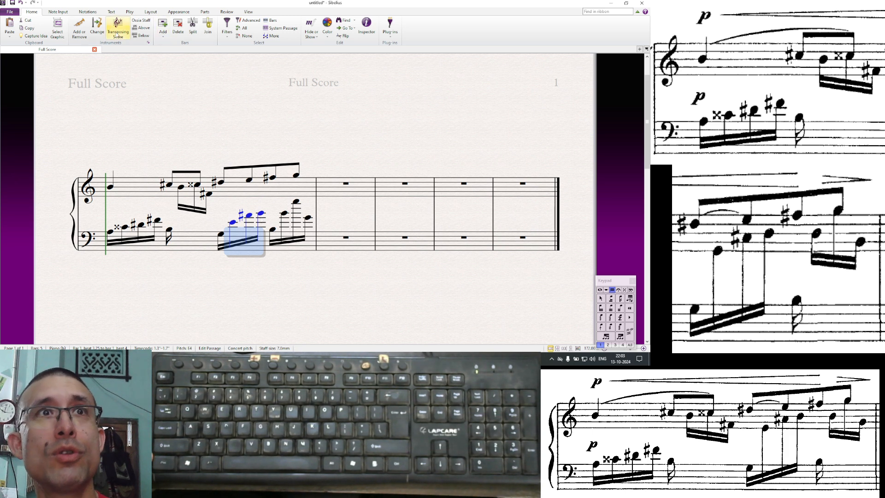
click(59, 12)
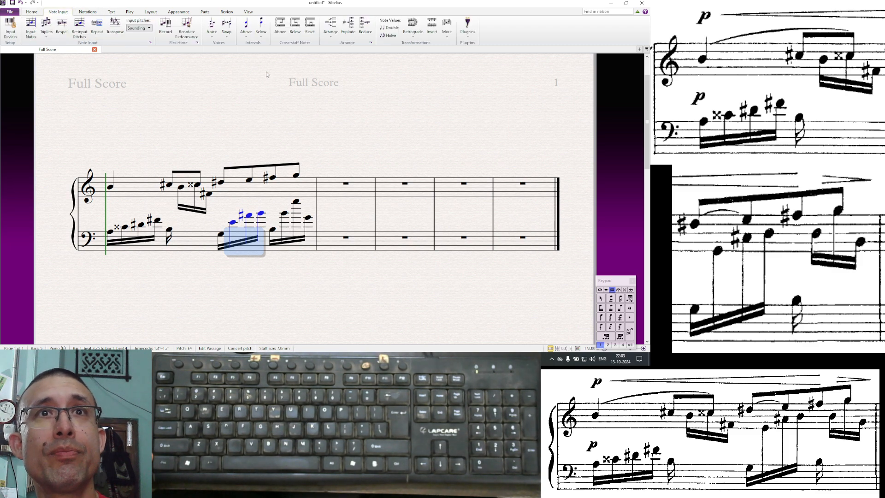
click(280, 30)
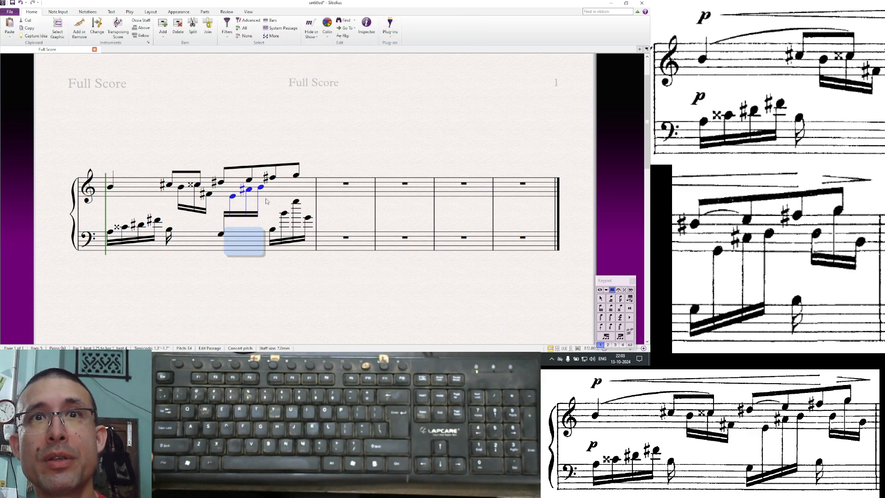
click(286, 254)
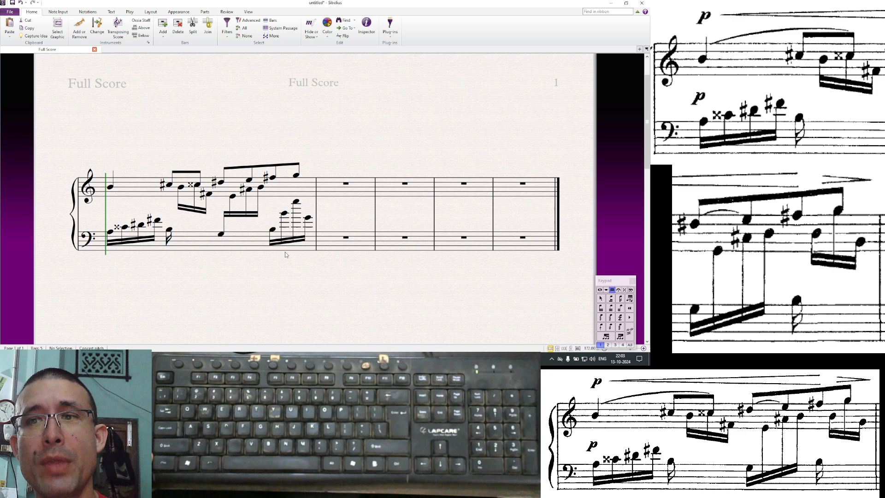
- Move the three high sixteenths of the bass's last group onto the treble staff as cross-staff notes, with stems pointing down
click(284, 213)
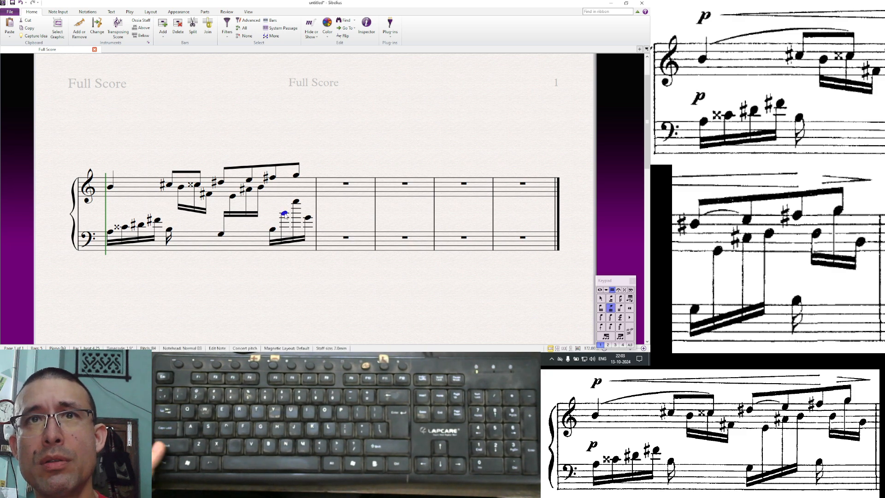
shift+click(309, 219)
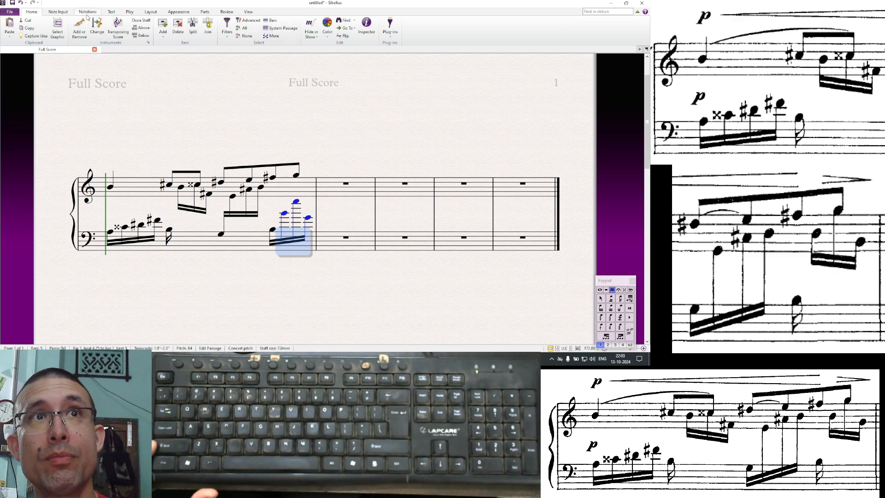
click(58, 11)
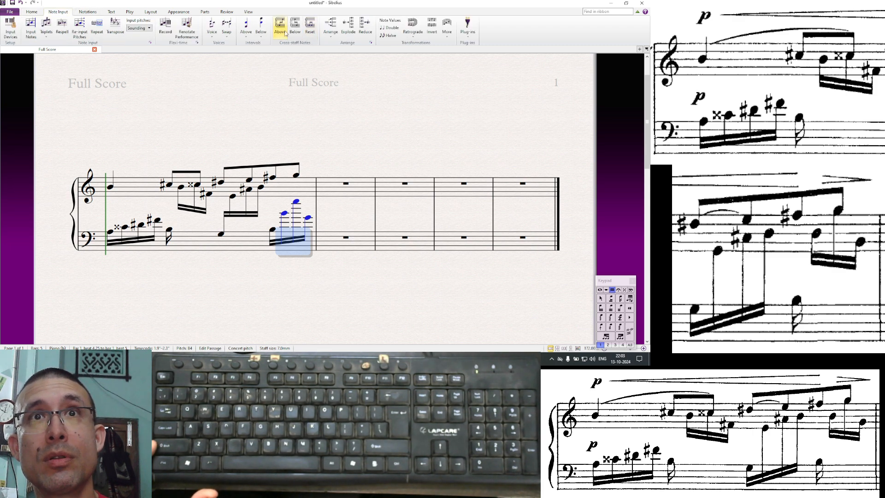
key(ctrl+shift+Up)
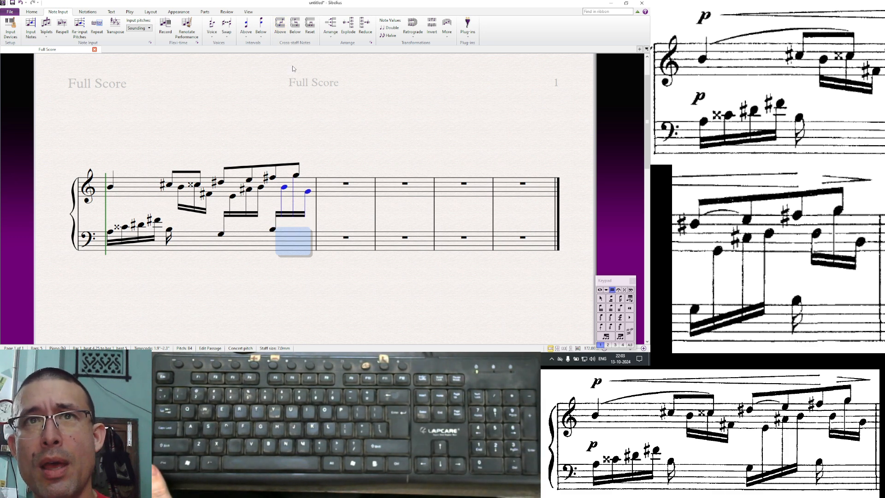
key(Escape)
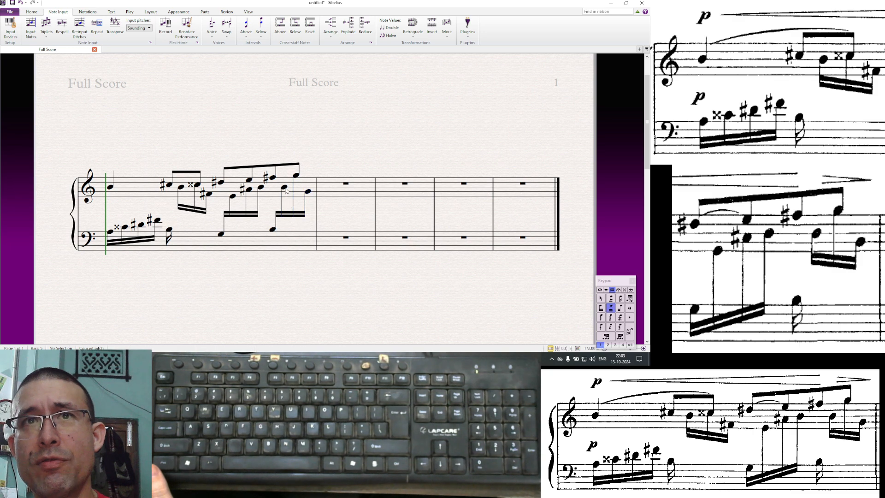
click(284, 187)
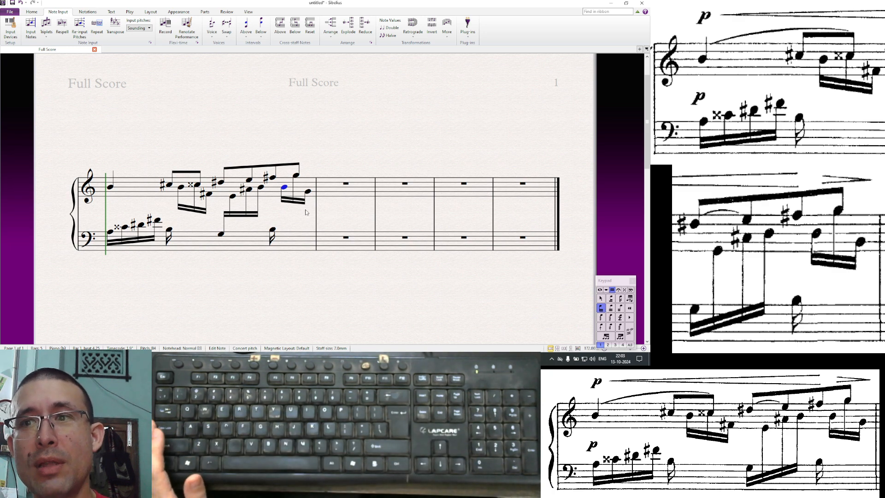
key(Escape)
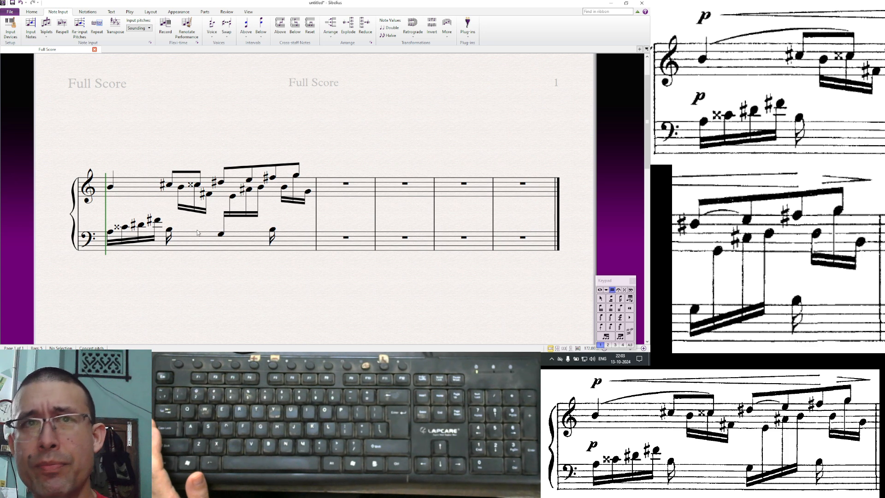
- Raise the beam of the treble's second sixteenth group slightly
click(191, 210)
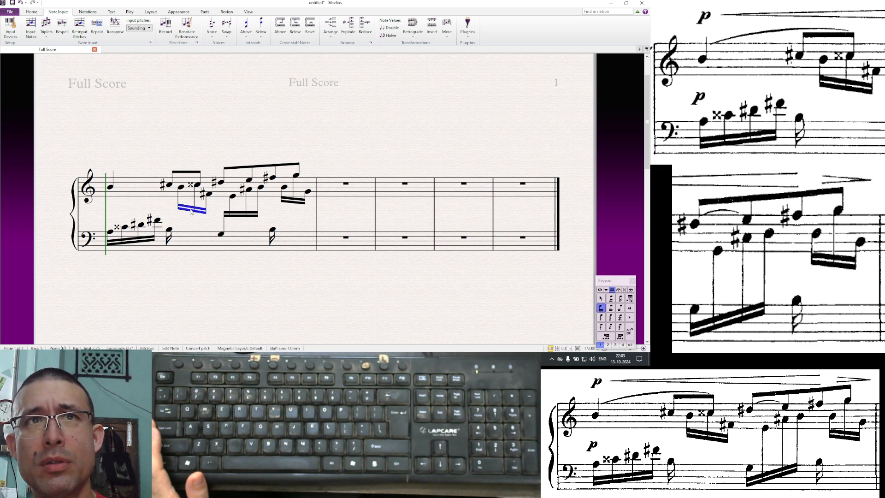
drag(191, 209, 191, 206)
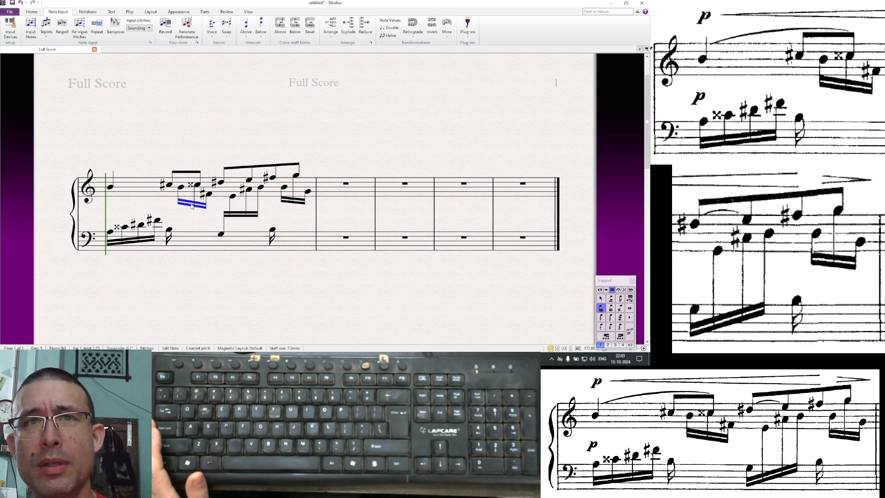
key(Up)
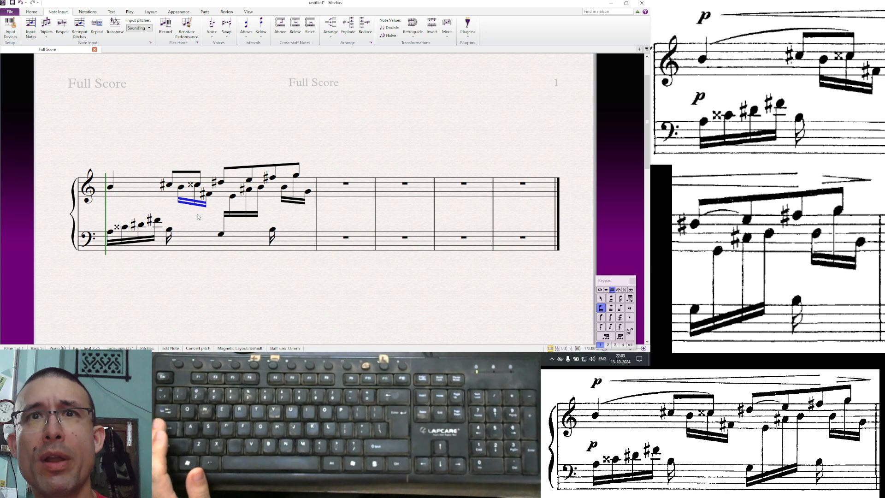
click(297, 205)
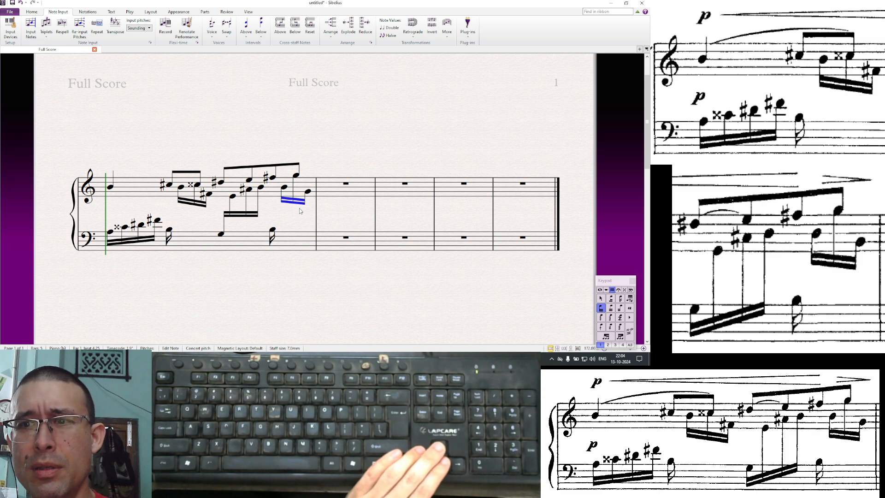
key(Escape)
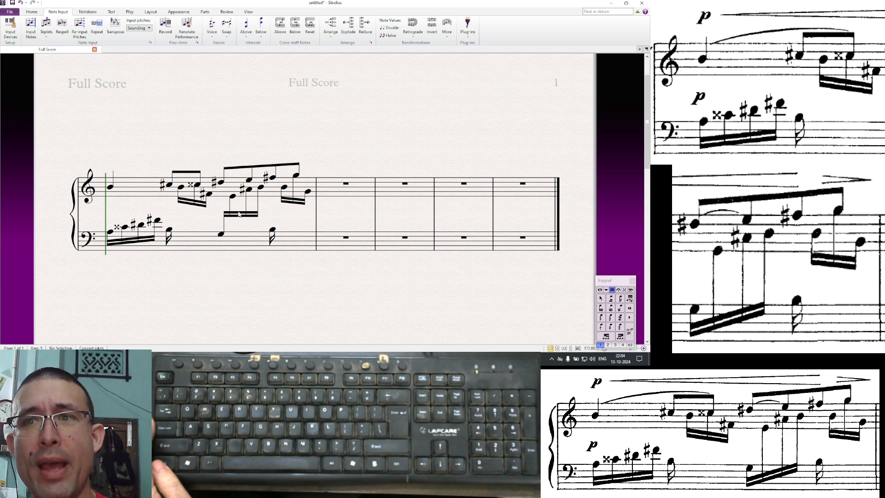
- Lower the beam of the bass's third group below the staff and slope it upward toward its right end
drag(237, 216, 239, 248)
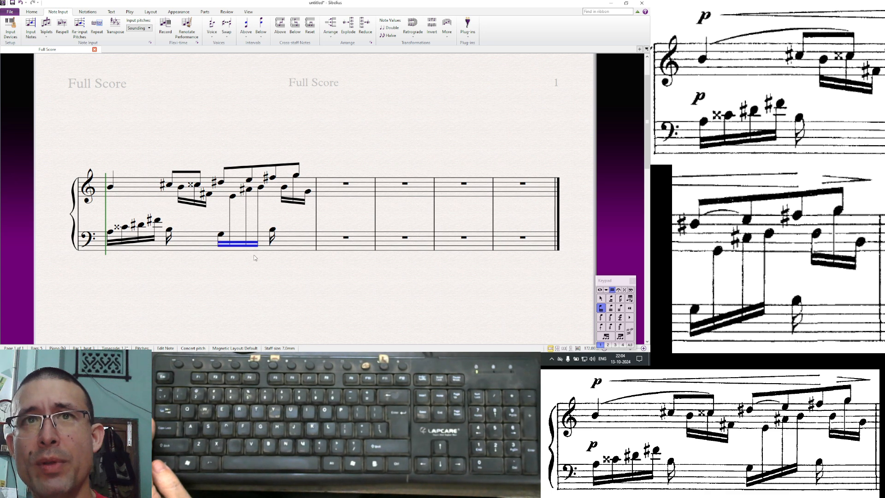
click(257, 246)
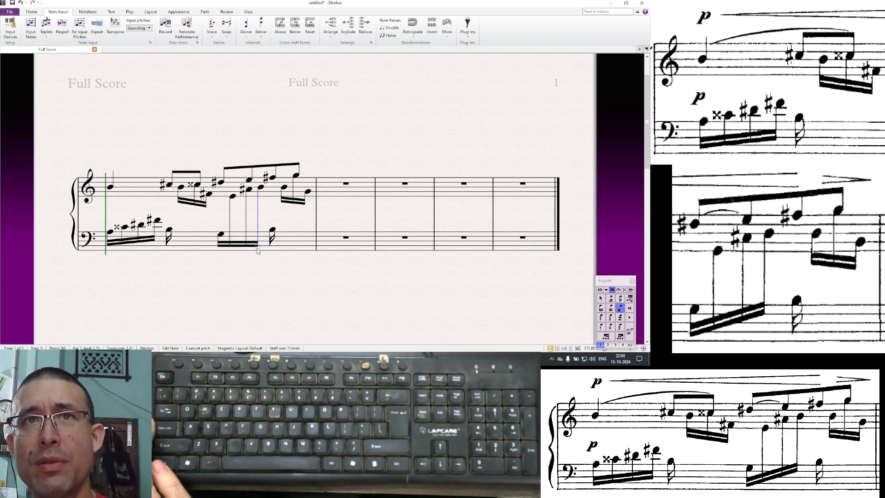
scroll(258, 250, up, 2)
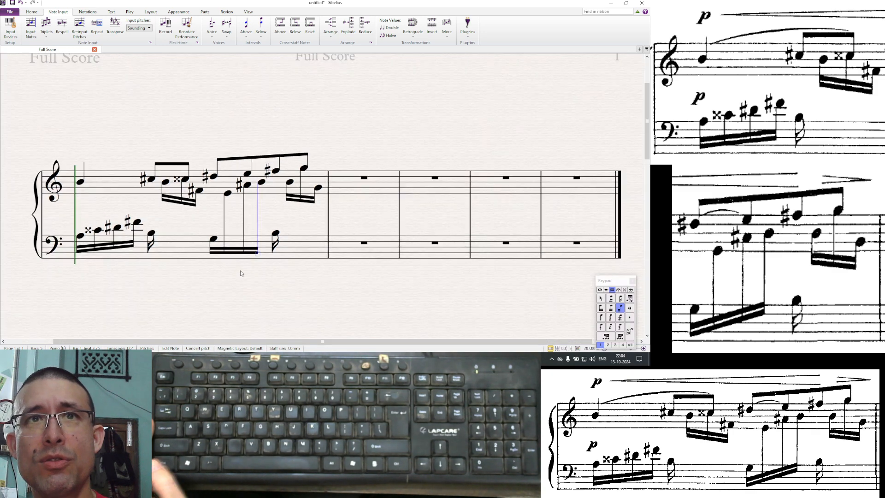
drag(241, 272, 259, 273)
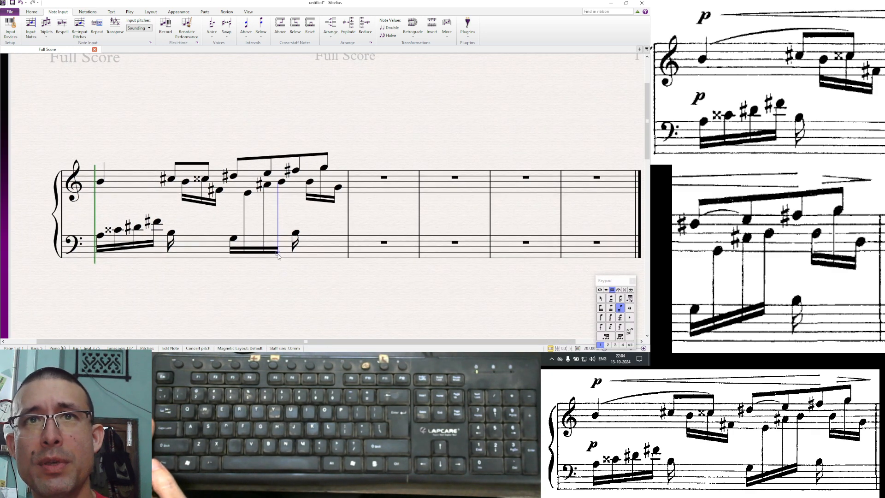
drag(279, 253, 279, 245)
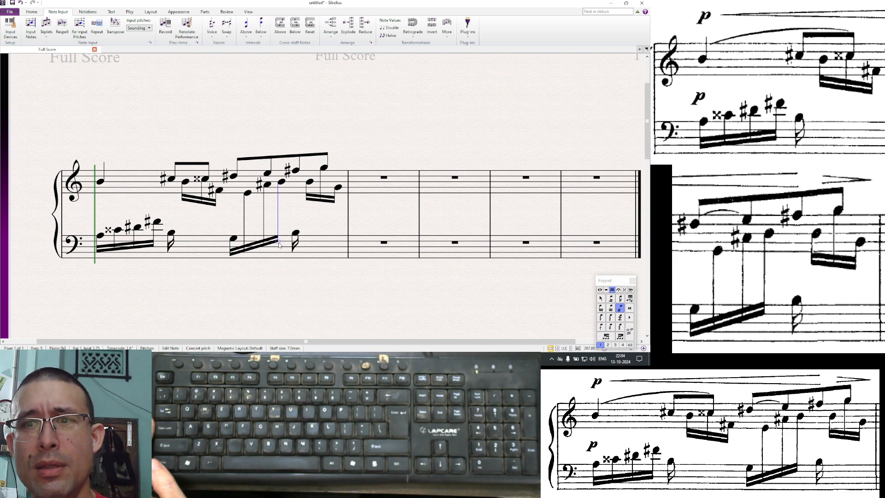
click(255, 248)
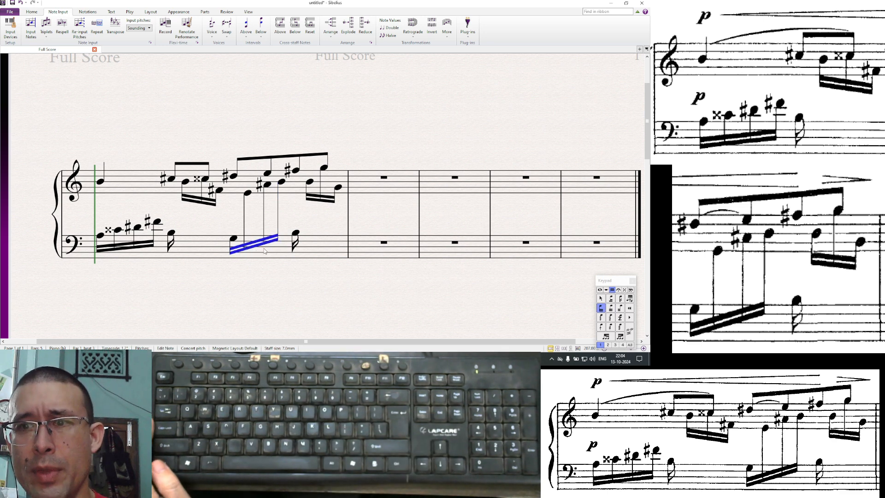
key(Escape)
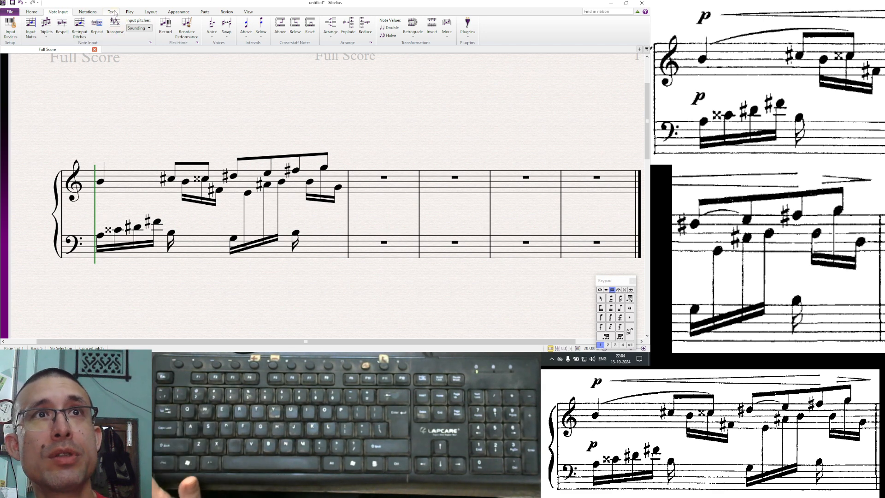
- Add a p dynamic expression at the start of the bar
click(115, 13)
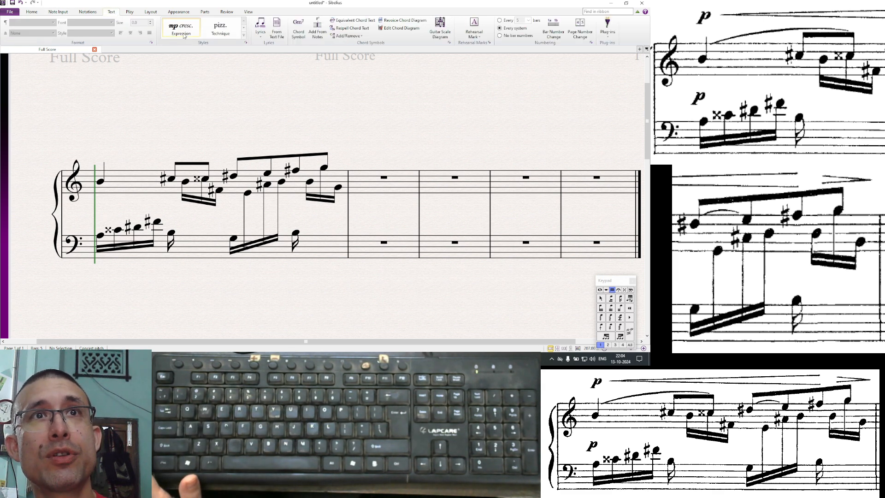
right_click(87, 214)
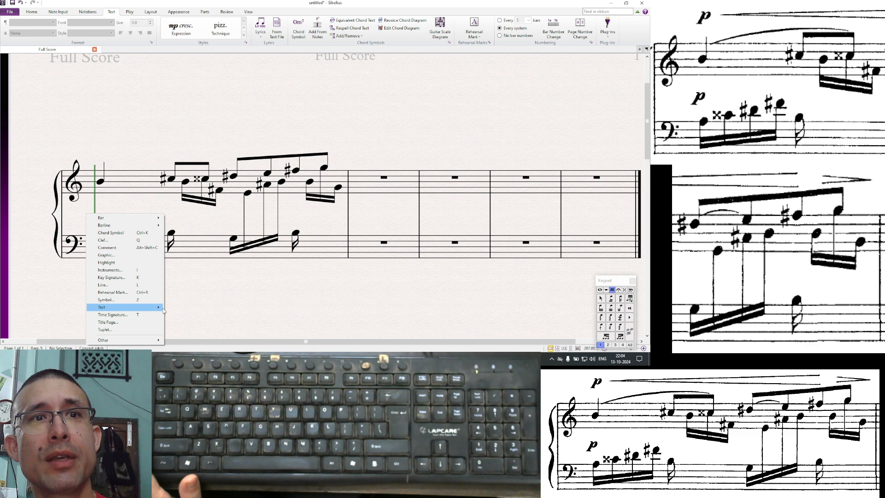
mouse_move(159, 307)
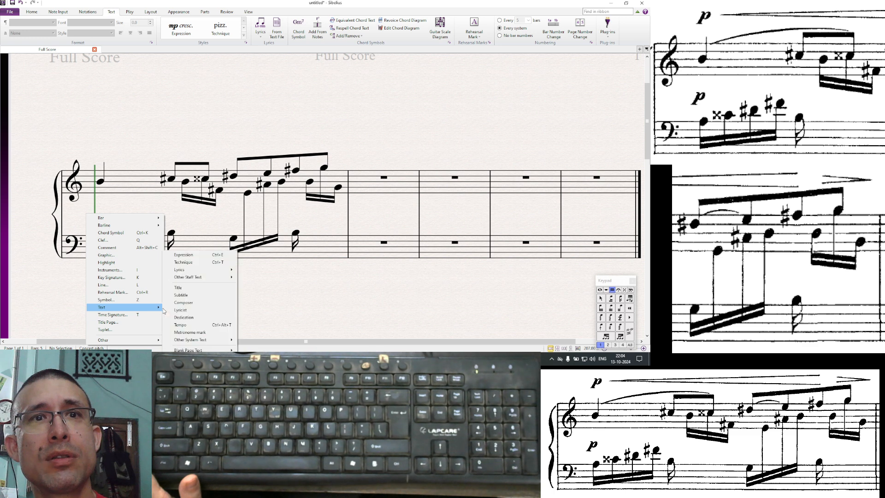
click(221, 256)
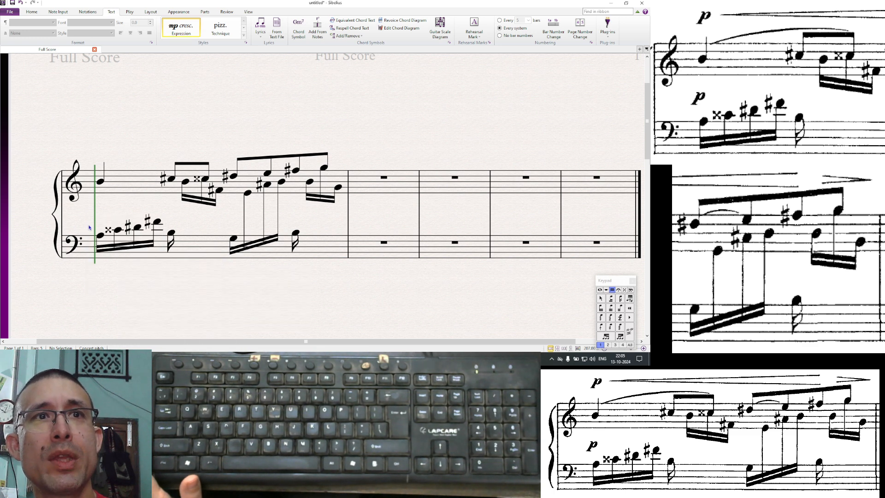
click(100, 243)
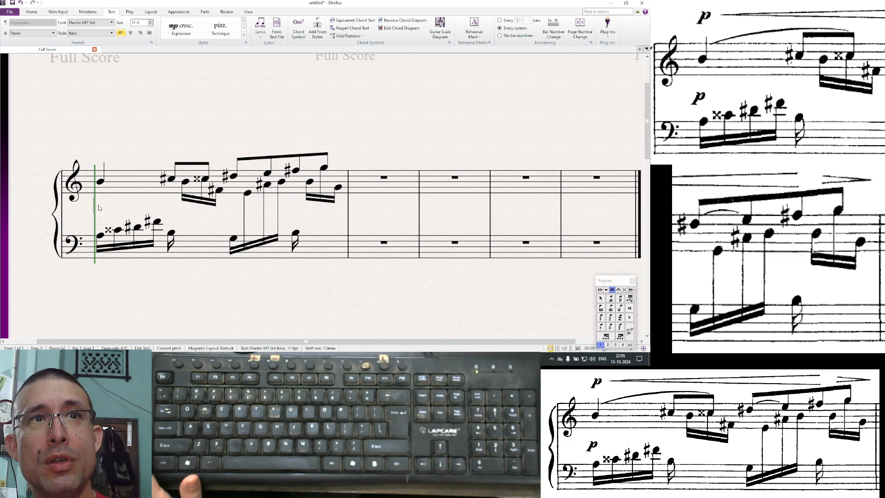
click(80, 214)
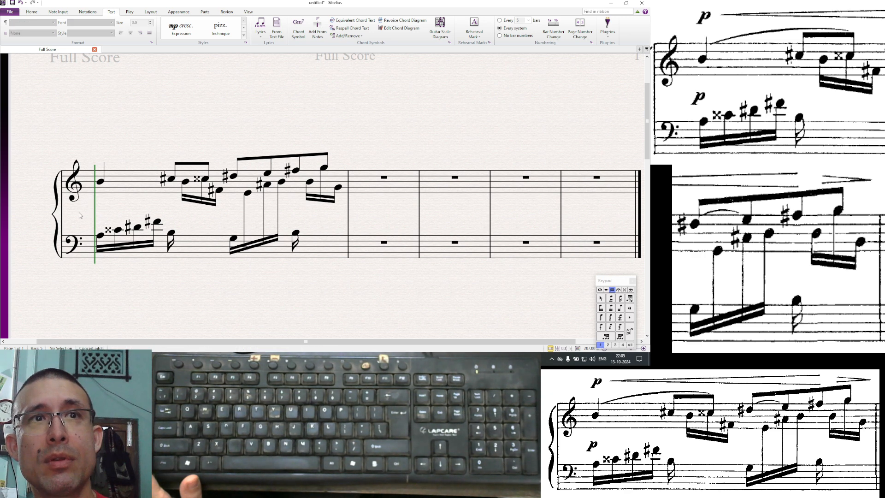
key(ctrl+e)
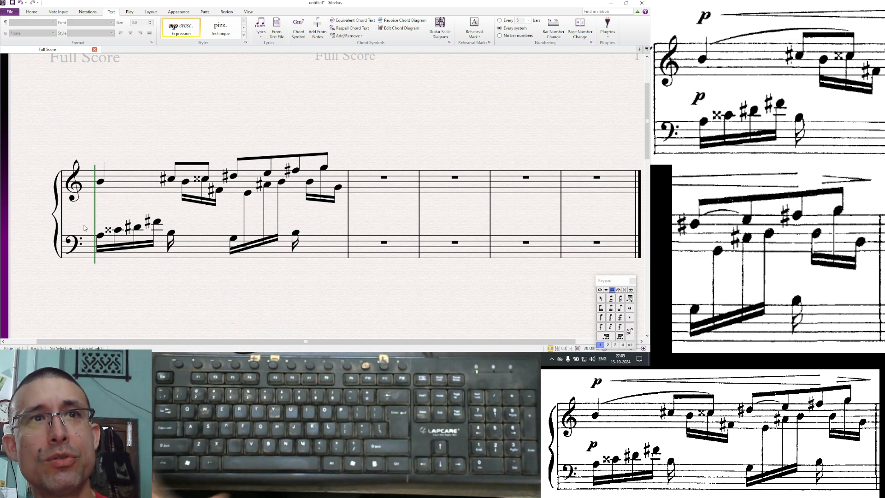
click(83, 224)
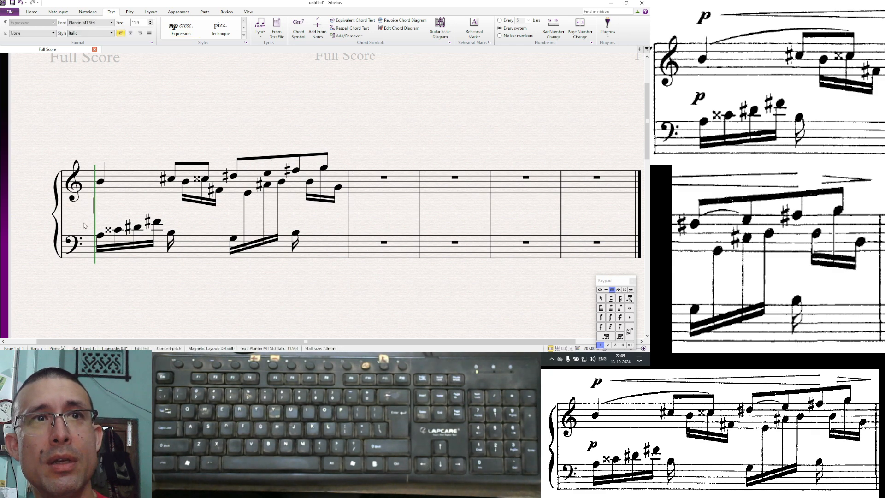
right_click(89, 210)
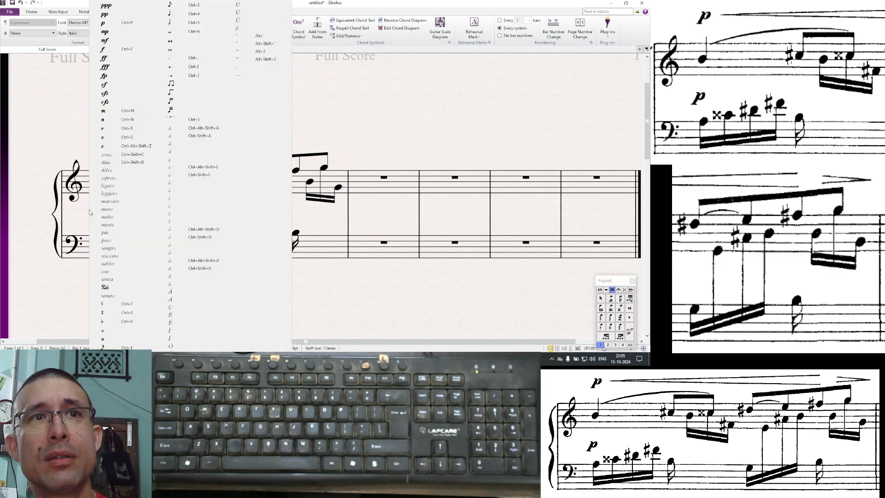
click(129, 23)
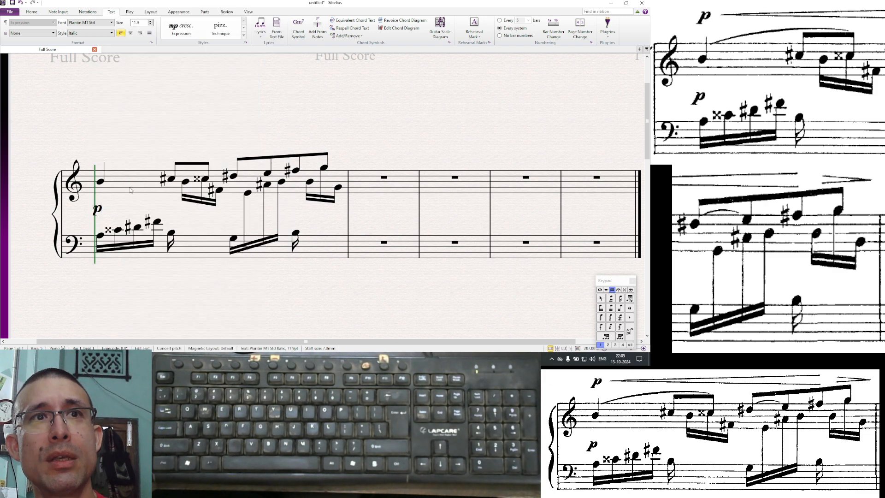
- Move the p dynamic down beside the bass's first note
click(121, 203)
double_click(97, 208)
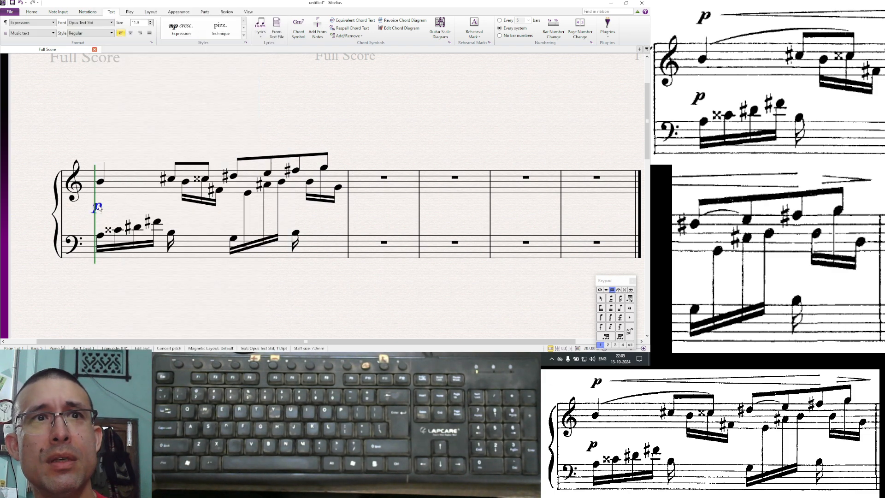
drag(99, 209, 100, 218)
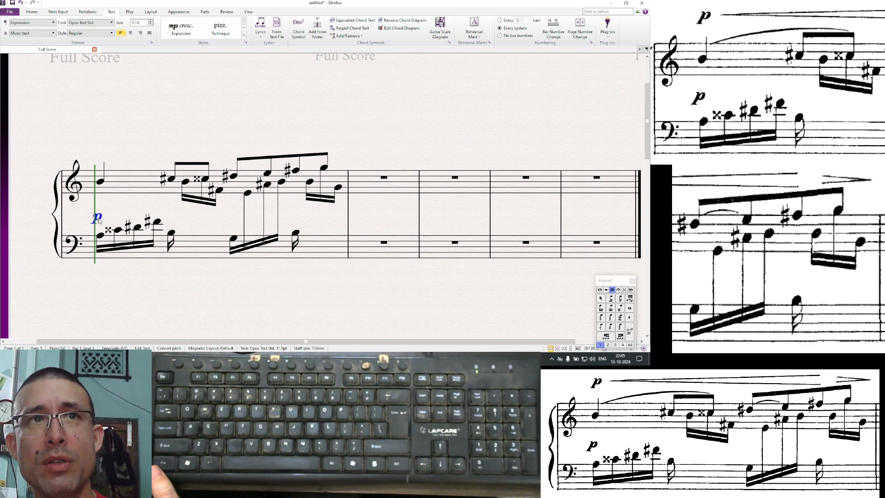
- Copy the p dynamic above the treble's first note and nudge it slightly right
alt+click(90, 152)
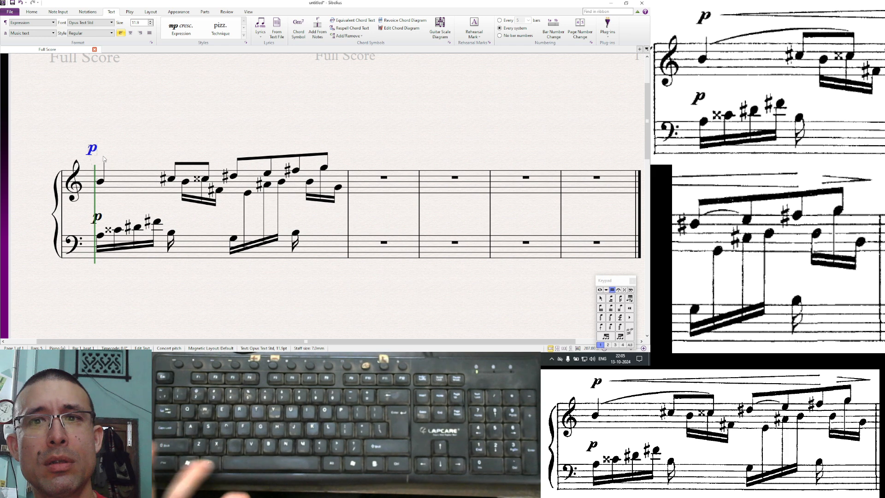
key(Right)
key(Right)
key(Right)
key(Right)
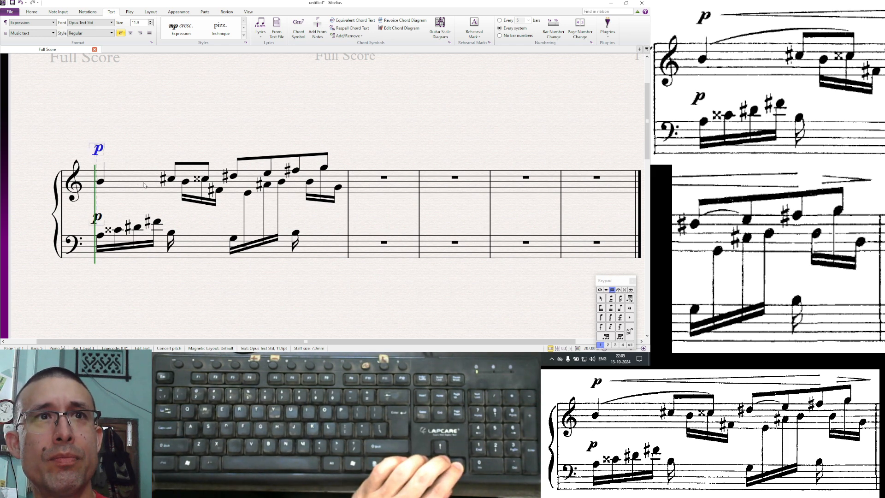
key(Right)
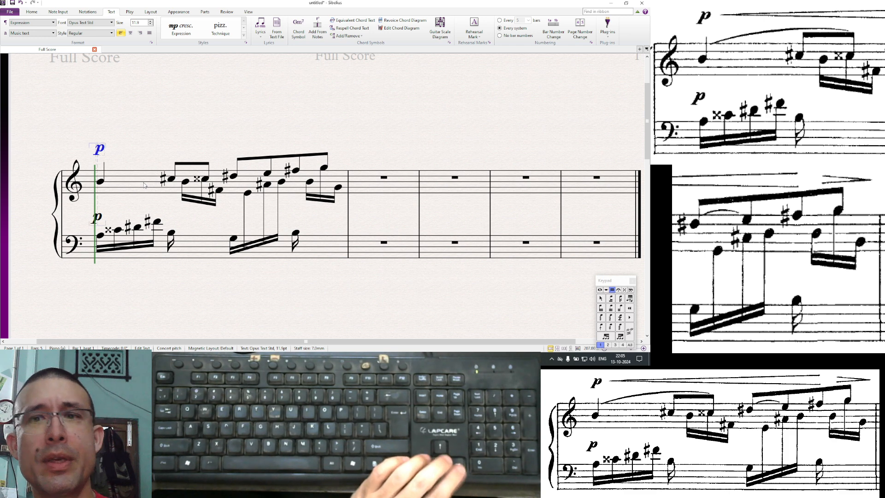
click(128, 154)
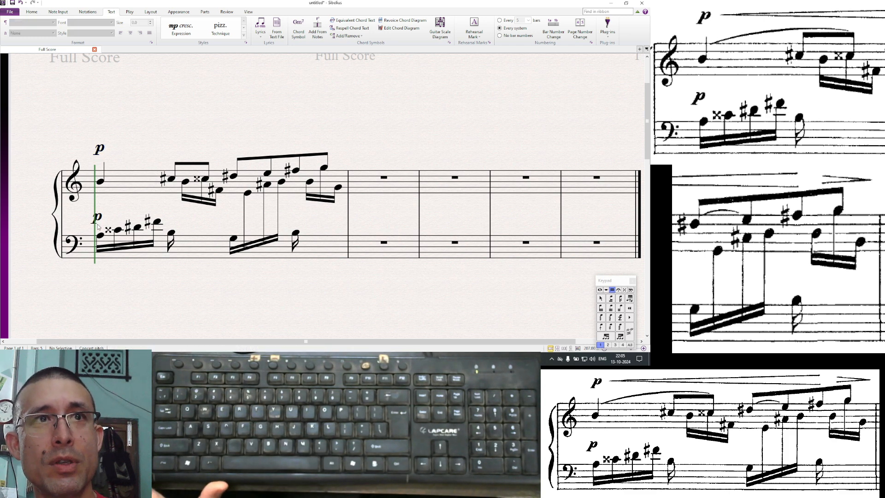
click(98, 225)
alt+click(144, 143)
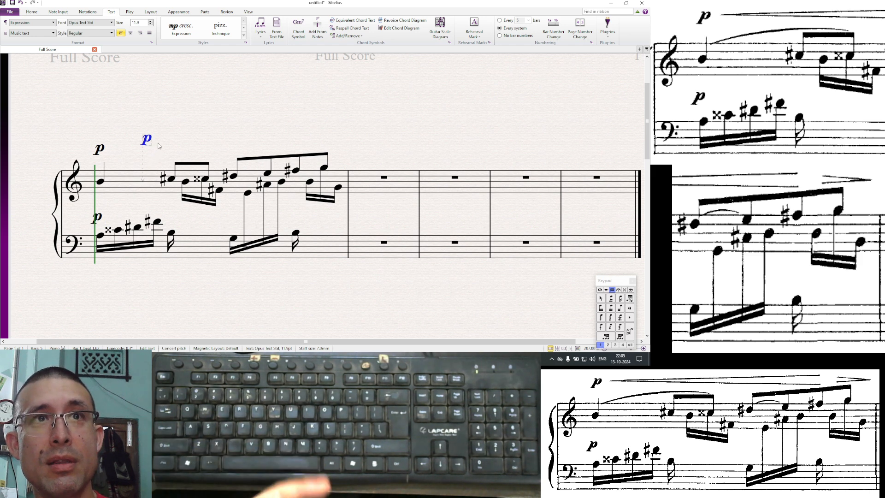
click(158, 146)
click(147, 140)
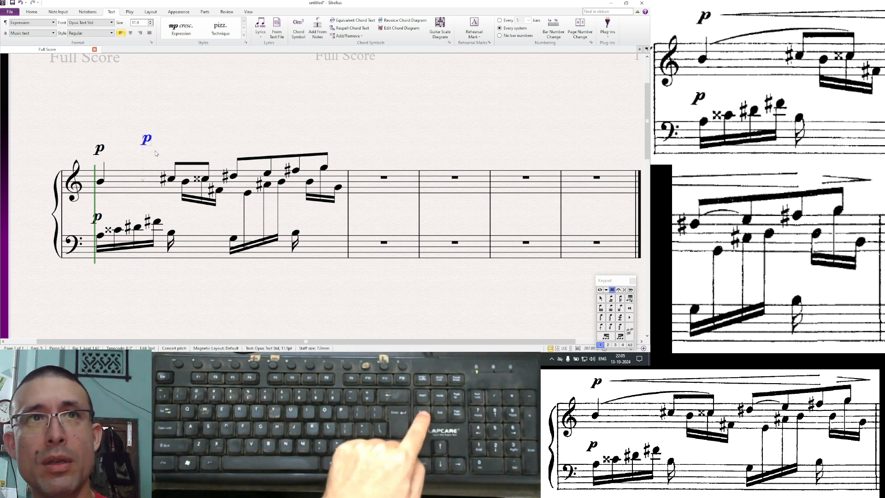
key(Delete)
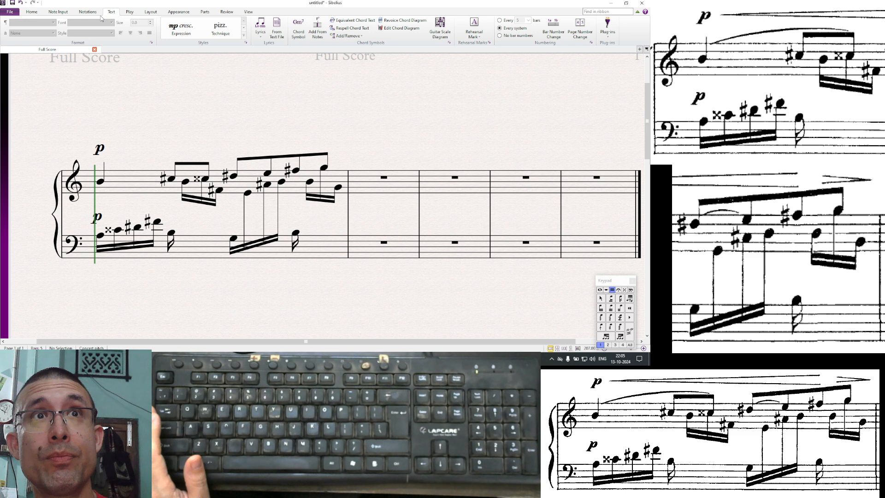
click(63, 13)
click(84, 13)
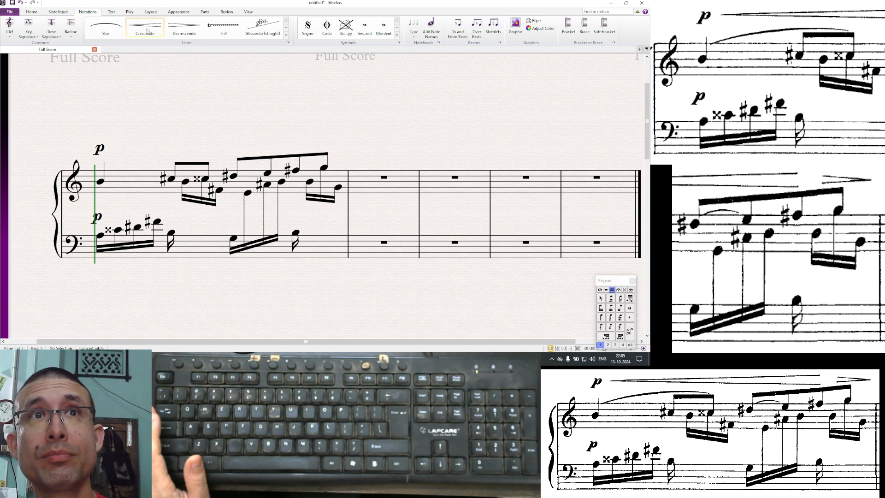
click(289, 43)
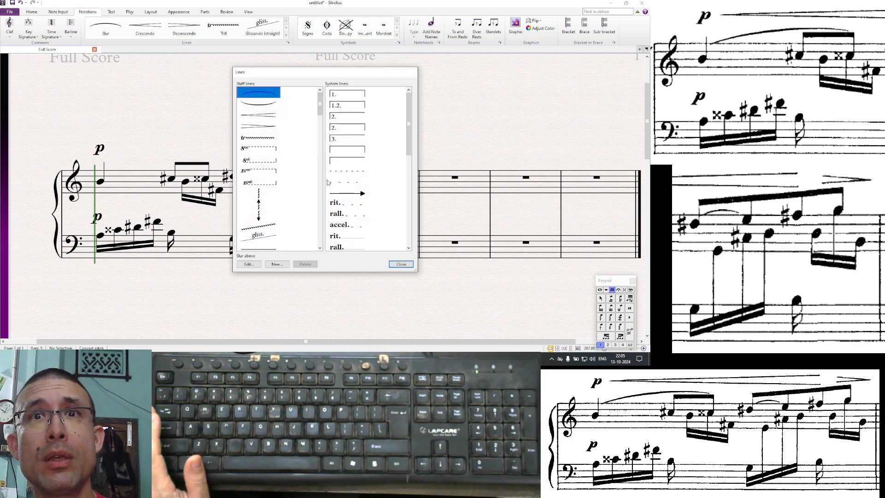
key(Escape)
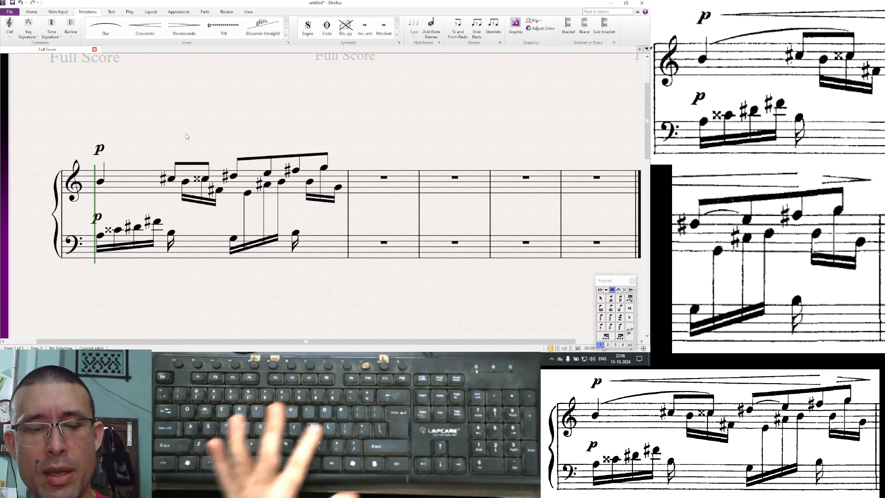
key(l)
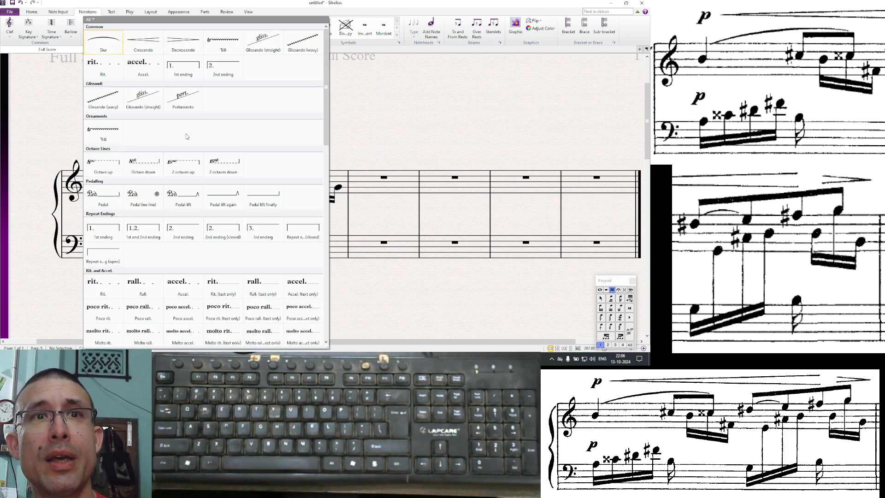
key(Escape)
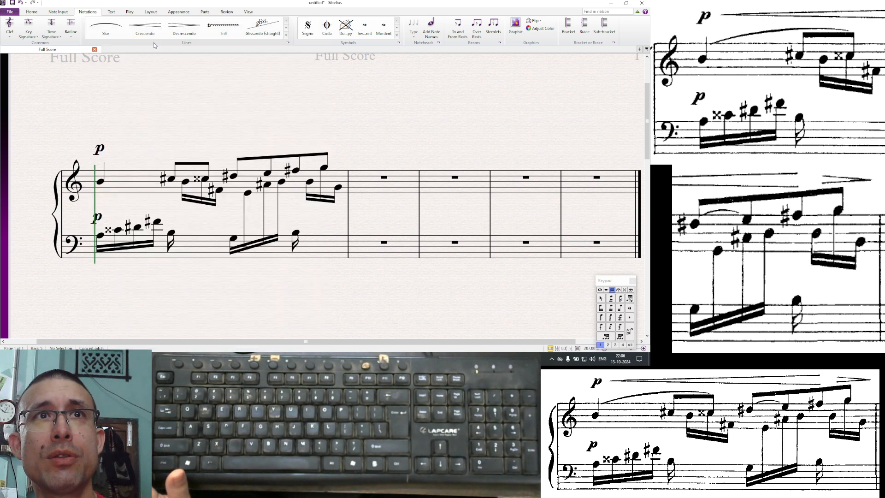
- Add a crescendo hairpin above the treble staff starting beside the p and extending toward the bar's last beat
click(145, 27)
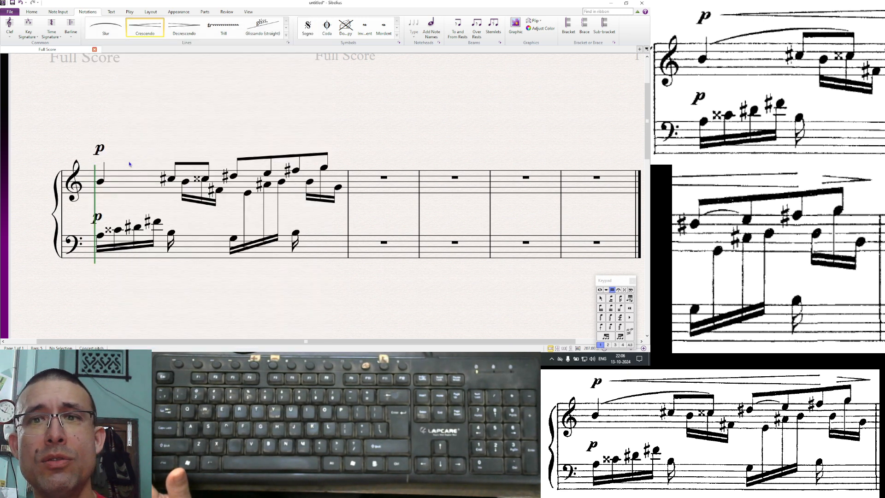
click(110, 143)
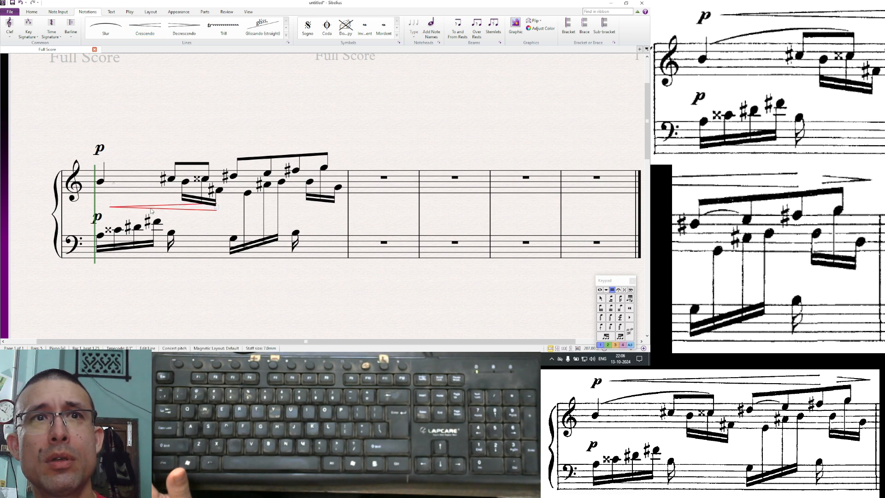
drag(151, 205, 136, 112)
click(182, 200)
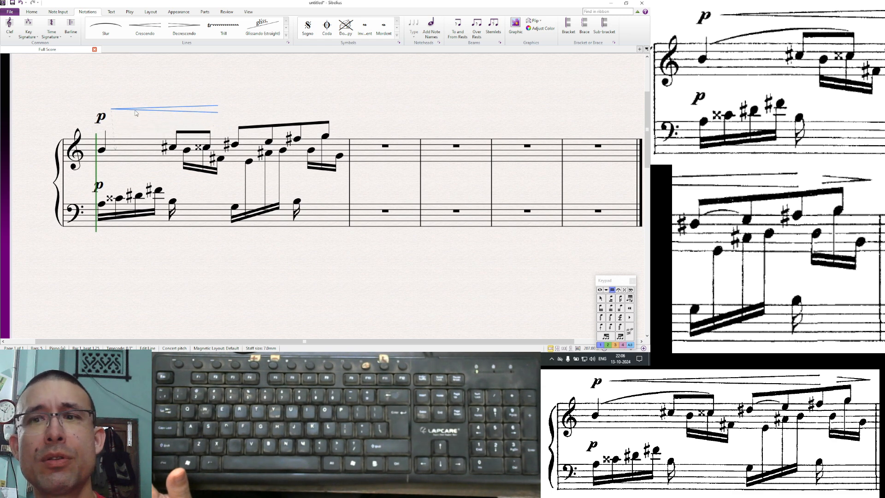
click(102, 117)
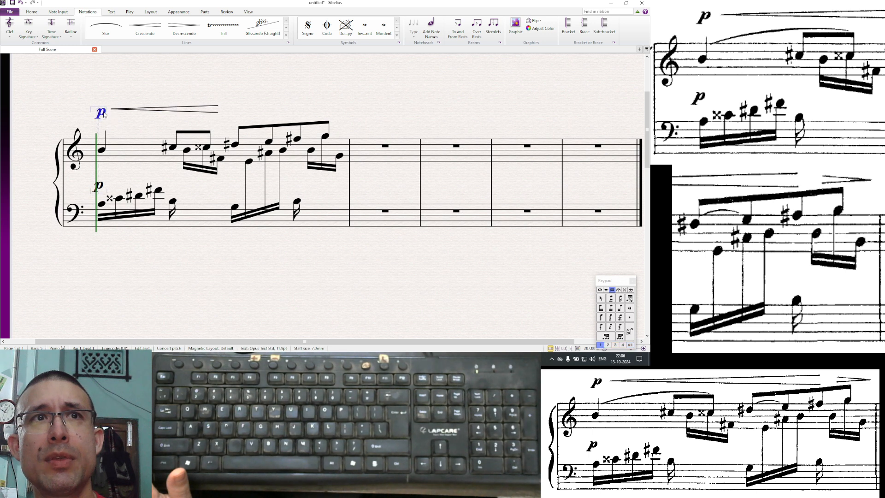
click(219, 111)
drag(225, 111, 242, 123)
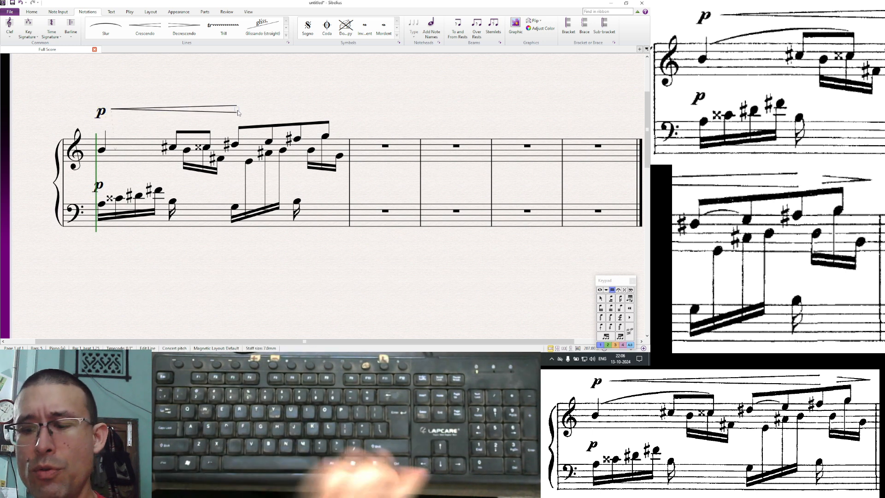
key(Right)
key(Right)
key(Right)
key(Right)
key(Right)
key(Right)
key(Right)
key(Right)
key(Right)
key(Right)
key(Right)
key(Right)
key(Right)
key(Right)
key(Right)
key(Right)
key(Right)
key(Right)
key(Right)
key(Right)
key(Right)
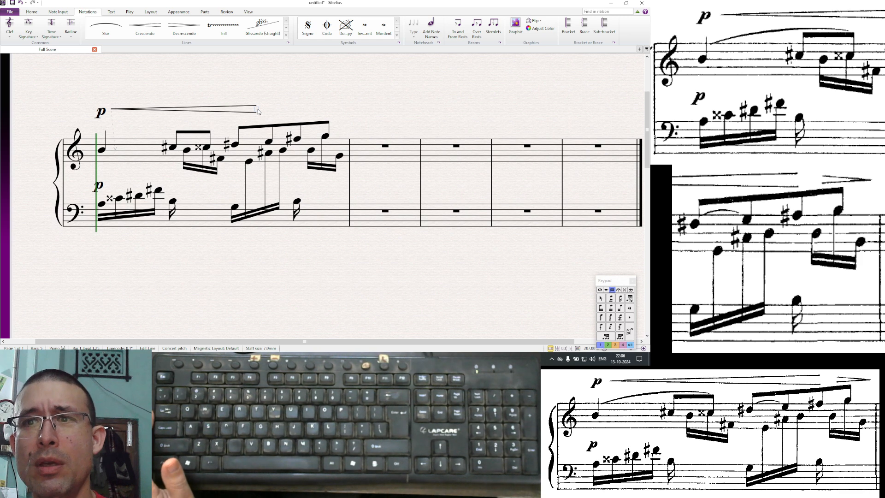
drag(260, 111, 300, 111)
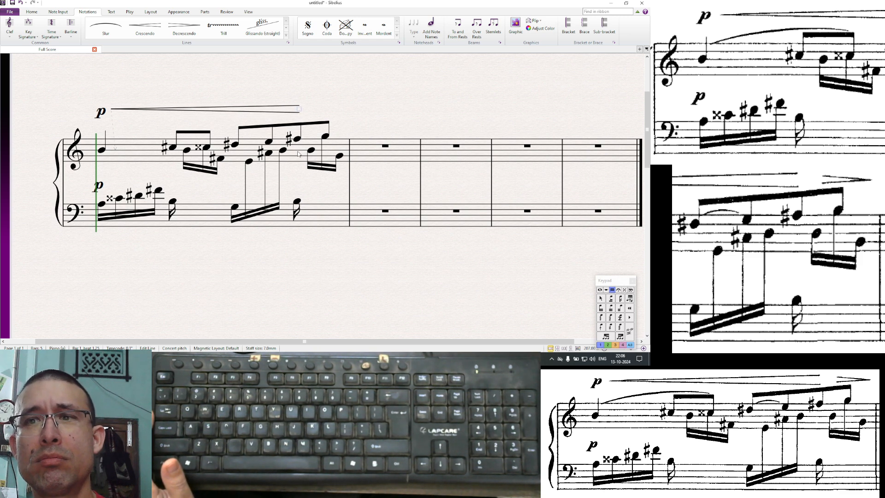
key(Escape)
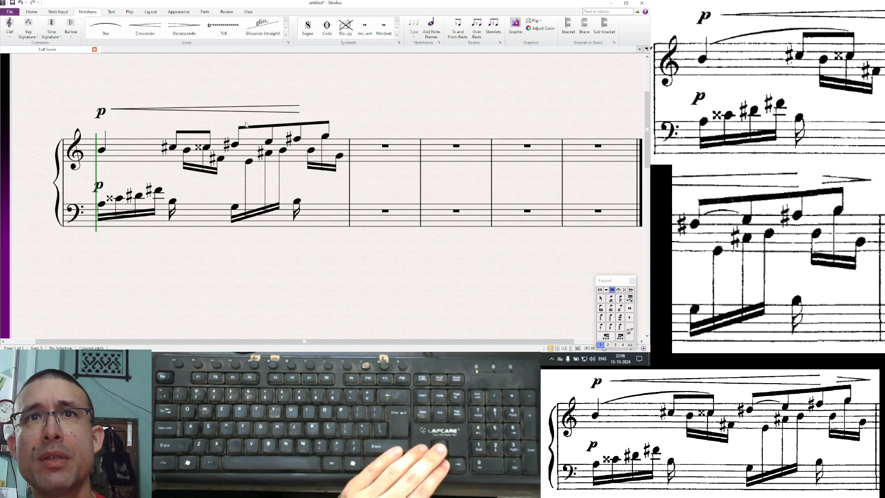
- Nudge the crescendo hairpin slightly downward toward the treble staff
click(251, 111)
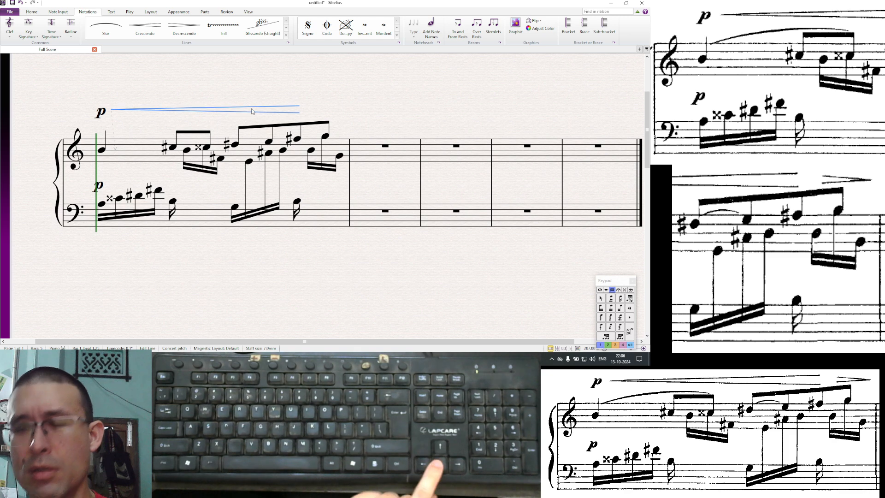
key(Down)
key(Down)
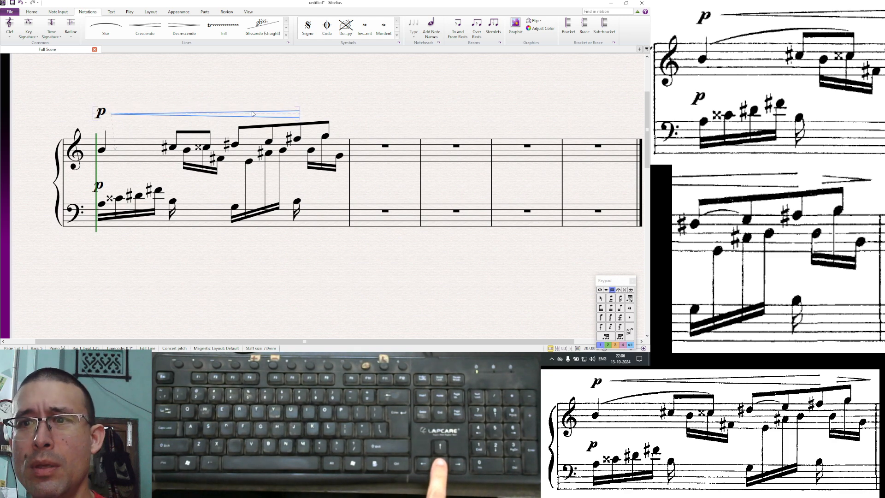
key(Down)
key(Down)
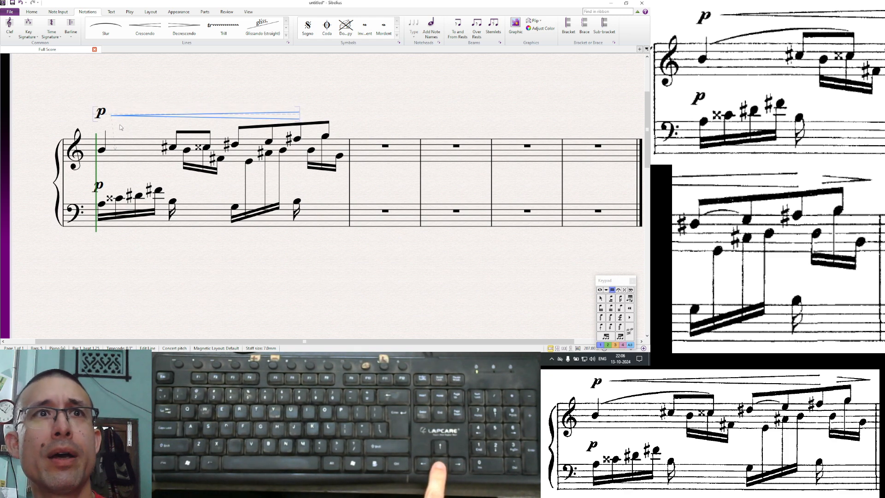
- Nudge the treble's p dynamic downward to line up with the crescendo hairpin
click(99, 114)
key(Down)
key(Down)
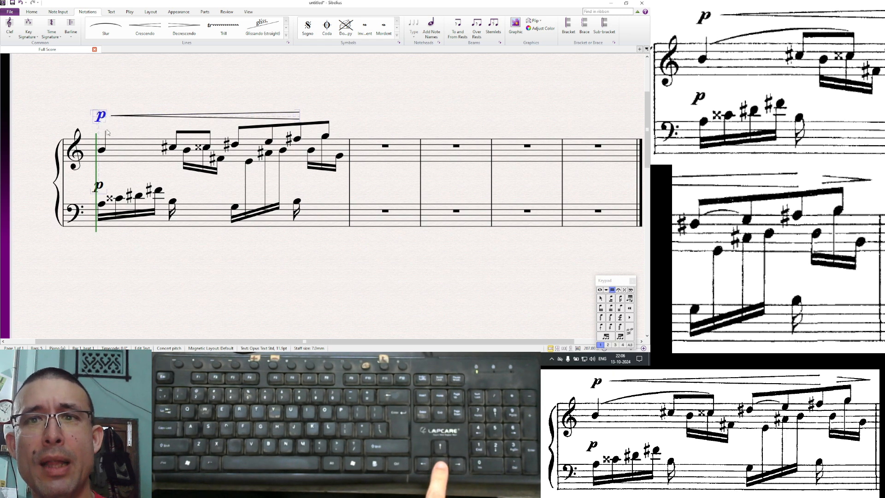
key(Down)
key(Down)
key(Down)
click(116, 128)
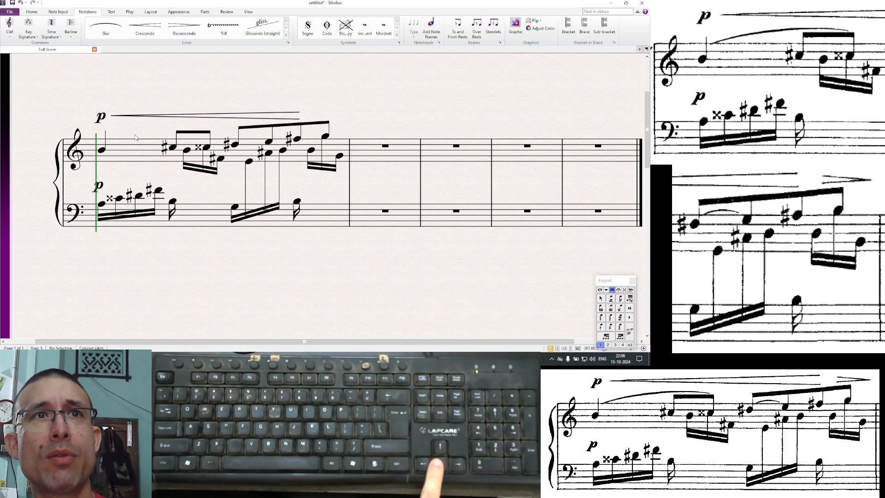
click(102, 121)
key(Down)
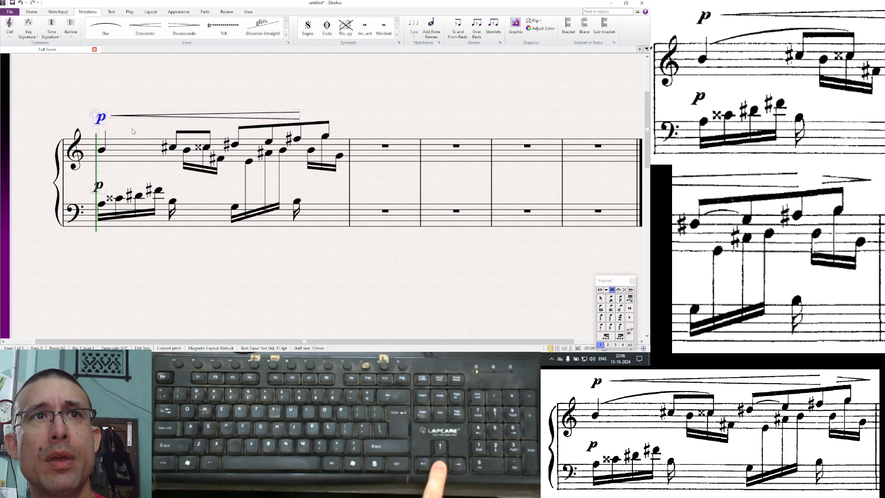
click(133, 129)
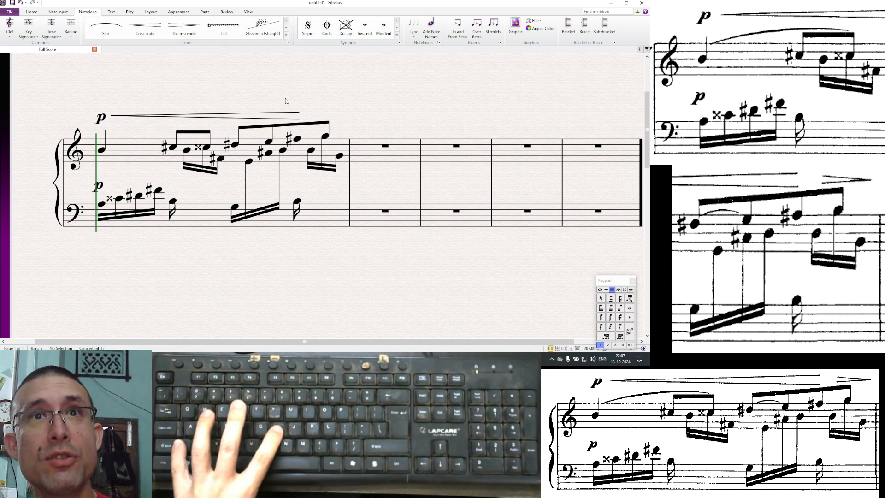
- Add a short diminuendo hairpin right after the crescendo, ending just before the barline
key(shift+h)
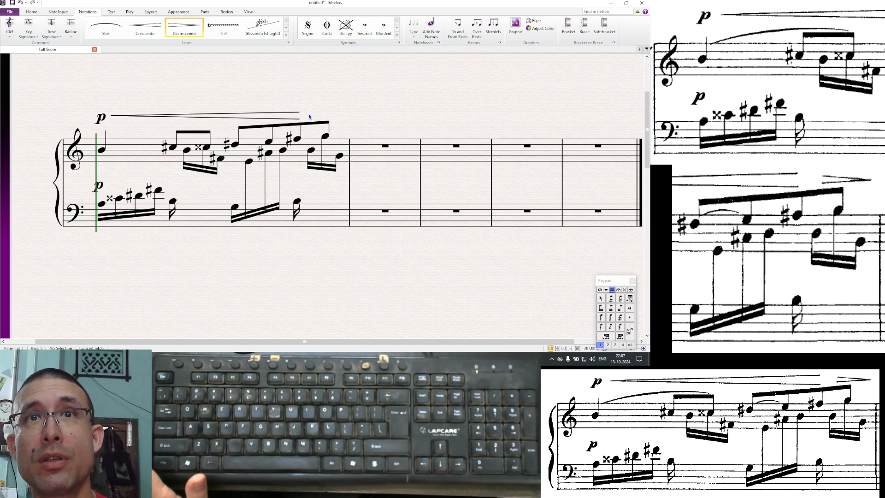
click(307, 116)
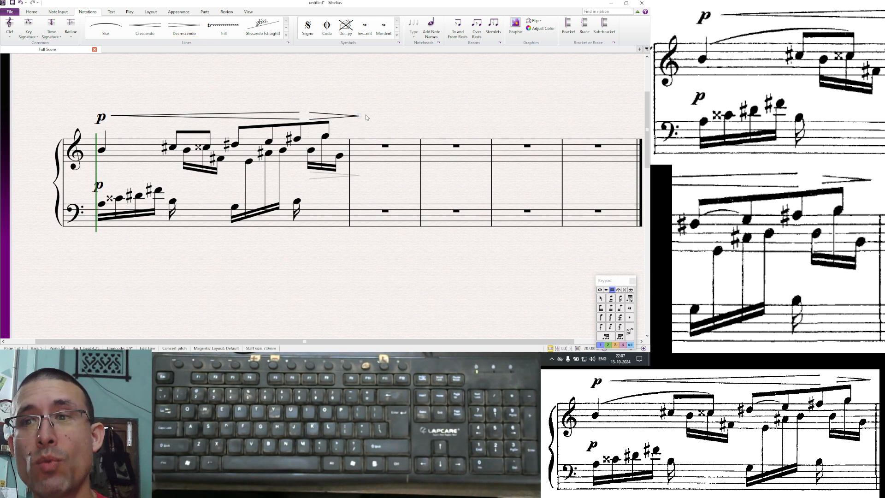
drag(359, 119, 343, 119)
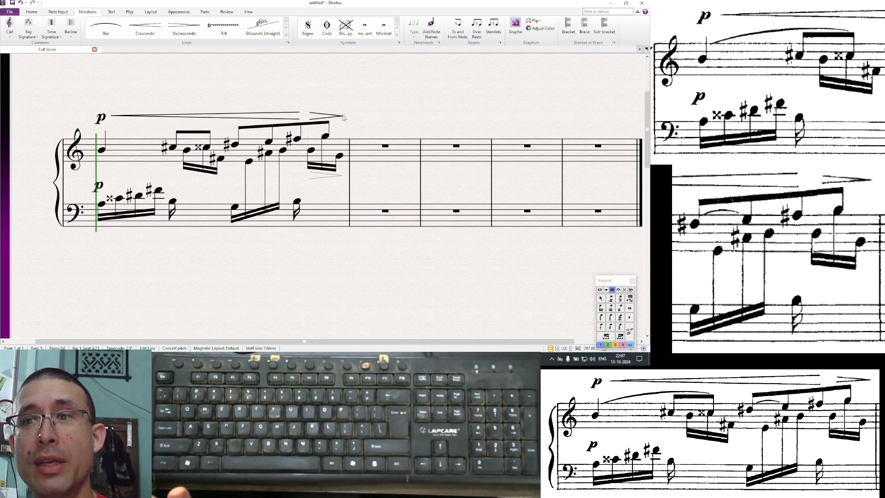
drag(329, 117, 336, 117)
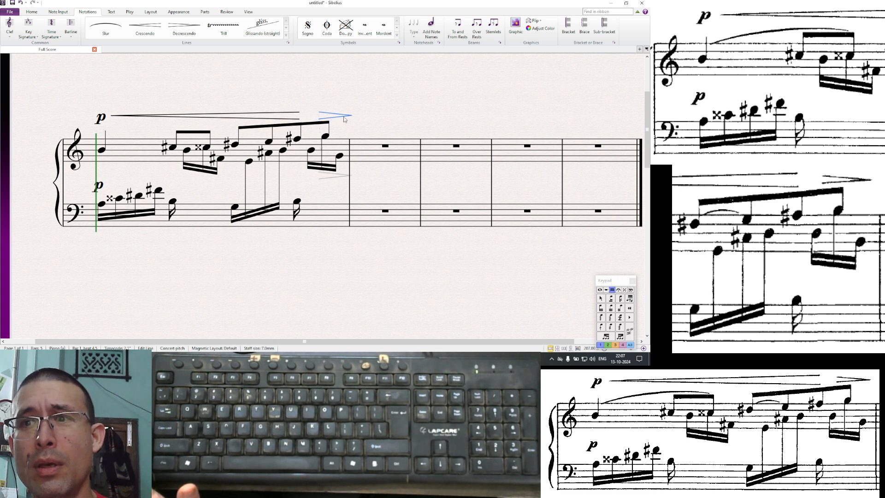
drag(352, 116, 346, 117)
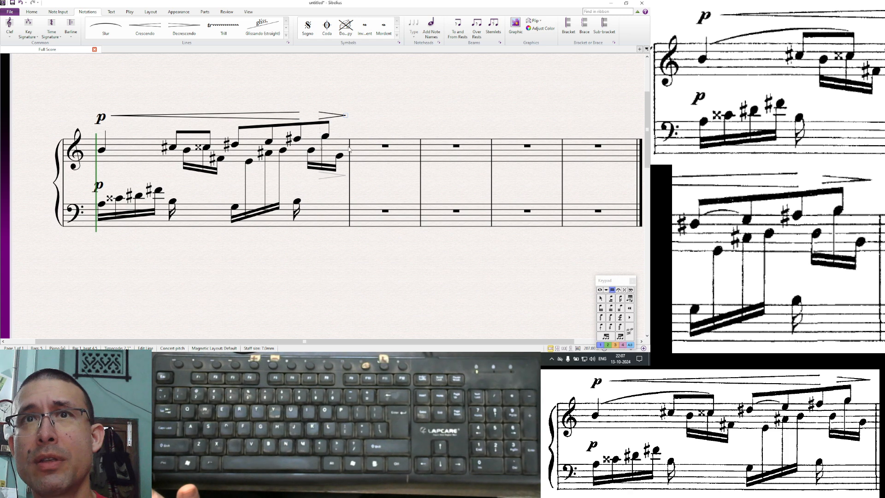
click(347, 122)
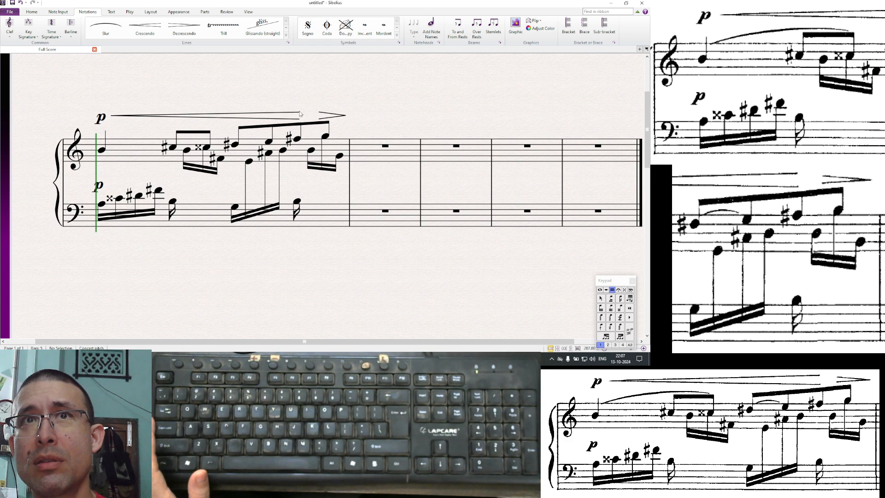
- Make the diminuendo hairpin cue-sized in the Inspector
click(332, 119)
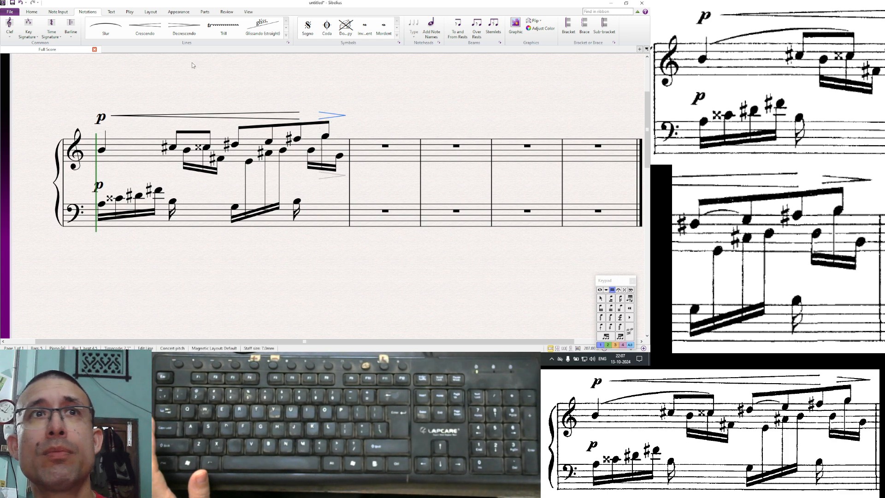
click(36, 14)
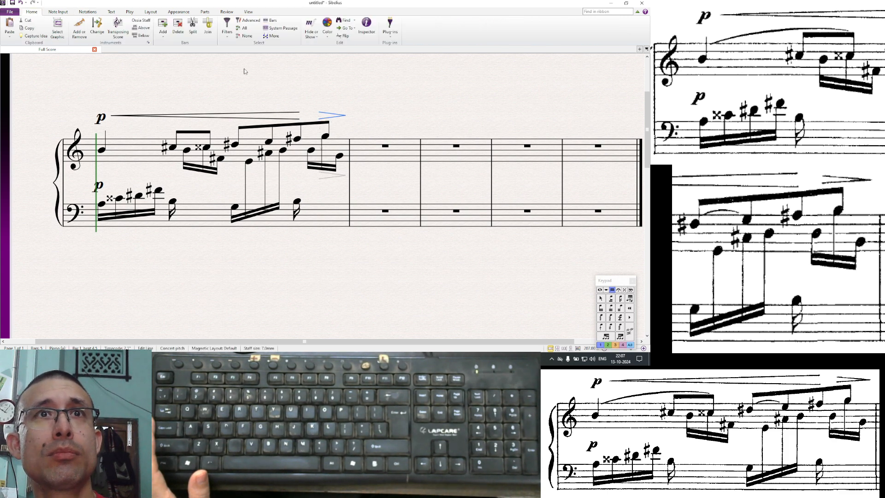
click(367, 26)
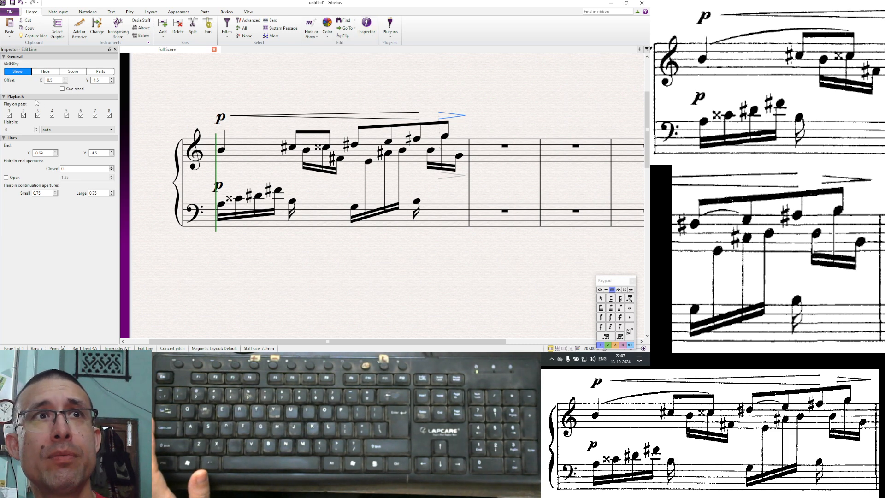
click(63, 88)
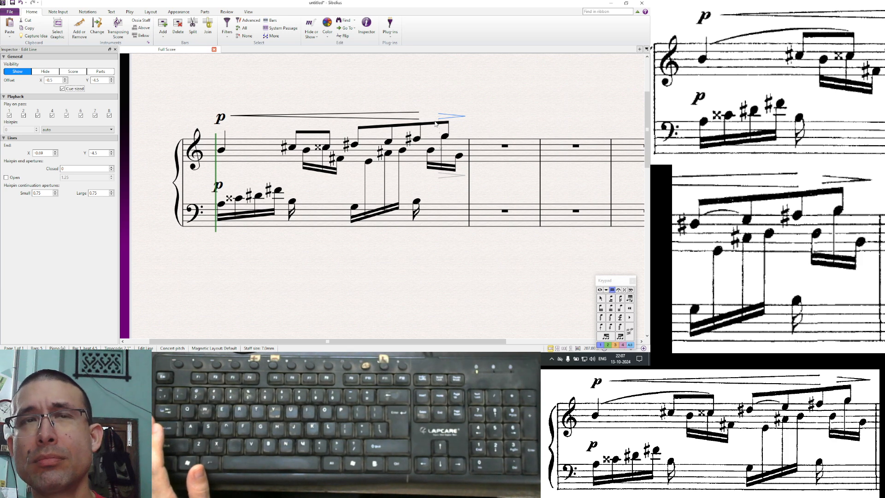
click(237, 269)
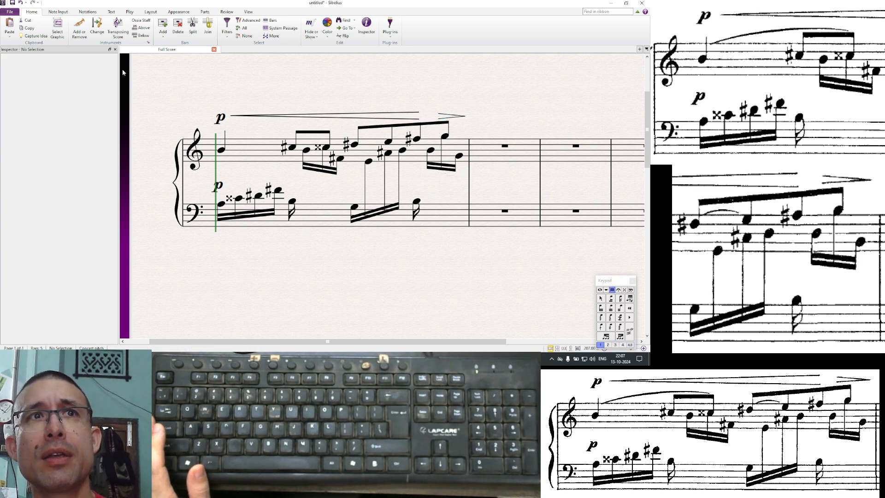
click(115, 49)
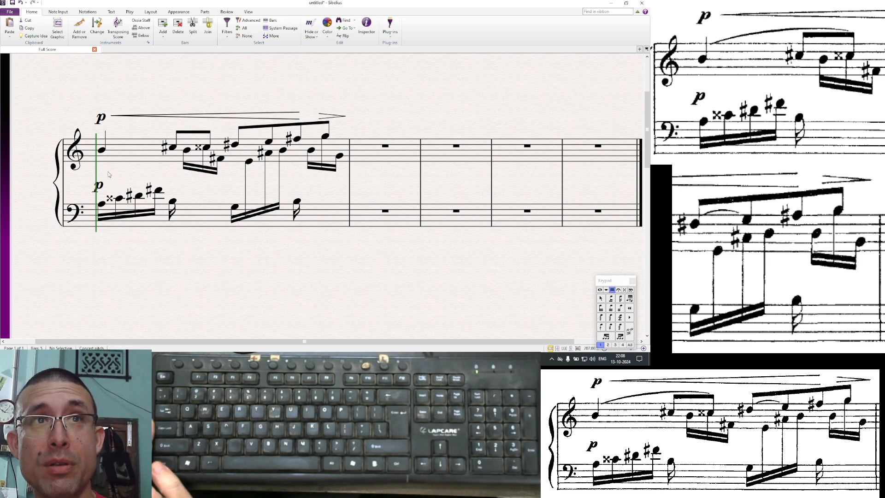
- Try nudging the horizontal offset of the first treble and bass notes in the Inspector
click(102, 150)
ctrl+click(101, 204)
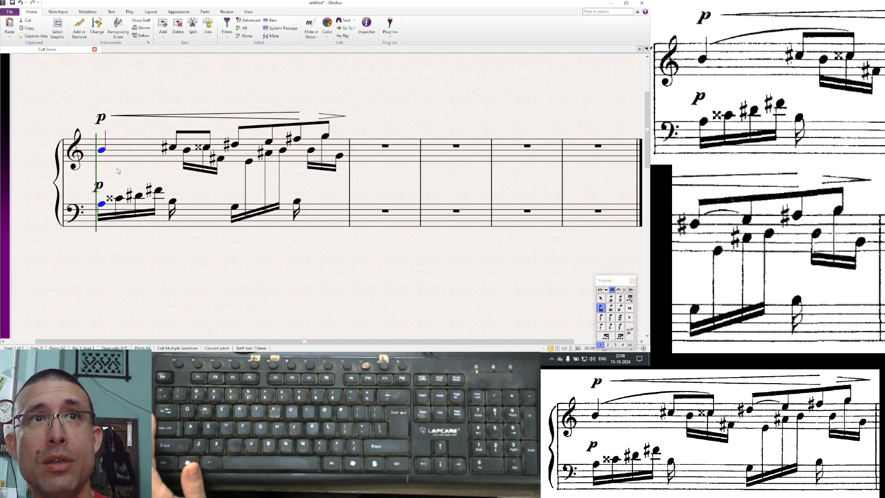
click(366, 26)
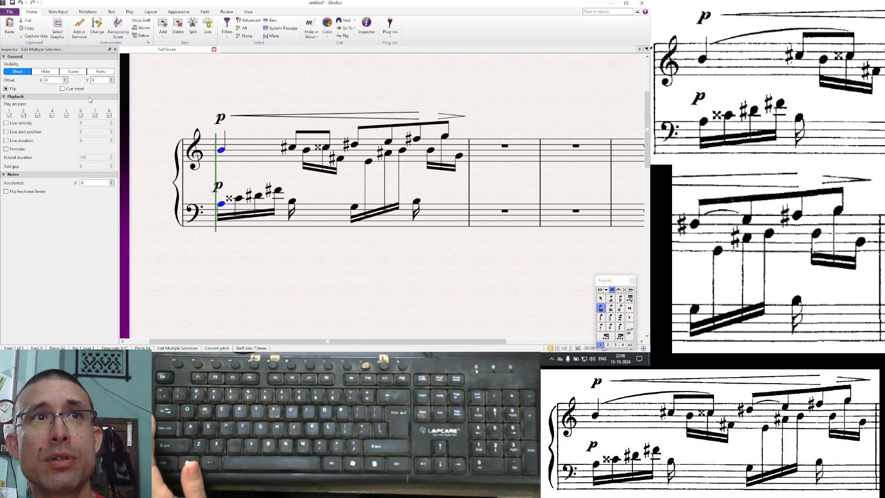
click(65, 82)
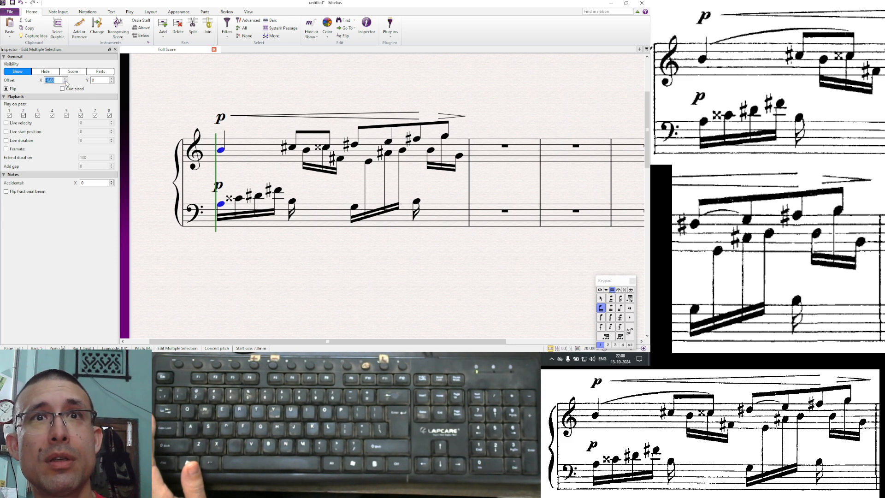
click(65, 82)
click(66, 82)
click(65, 82)
click(65, 82)
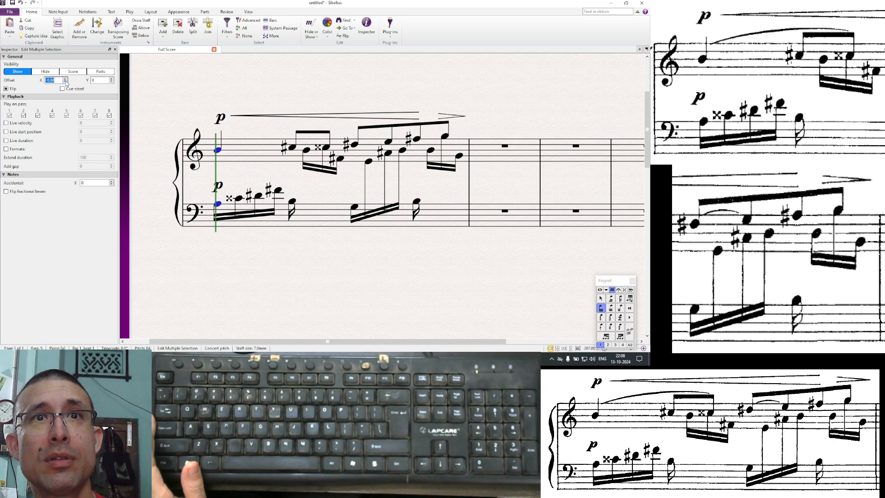
click(66, 82)
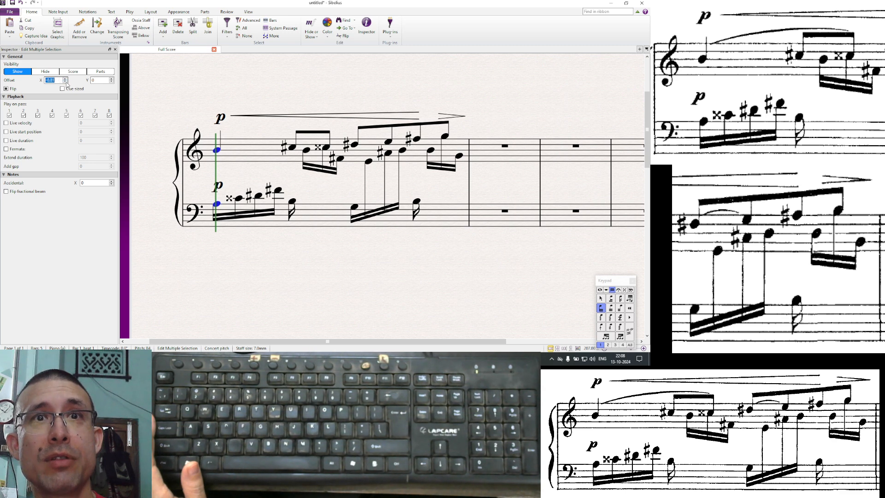
click(66, 82)
click(65, 82)
click(65, 82)
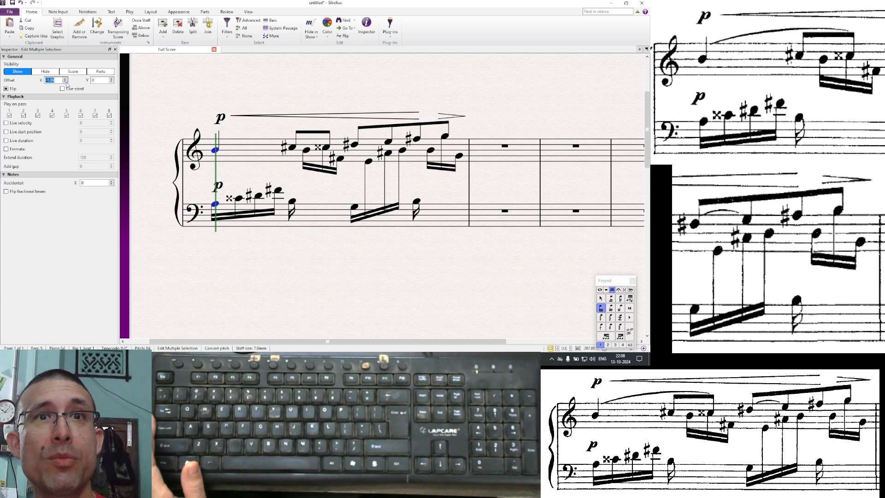
click(66, 82)
click(66, 82)
click(65, 82)
click(65, 82)
click(65, 82)
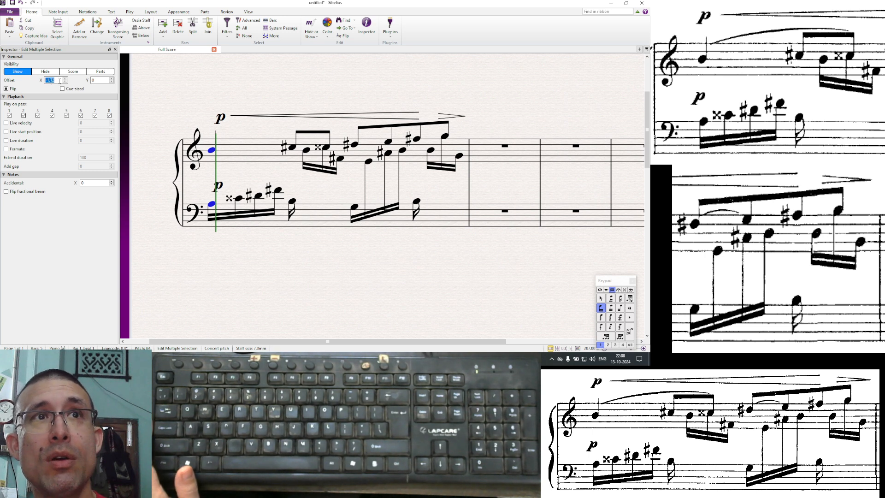
- Try an X offset of 0.5 for both first notes, then set it back to 0 and close the Inspector
text(0)
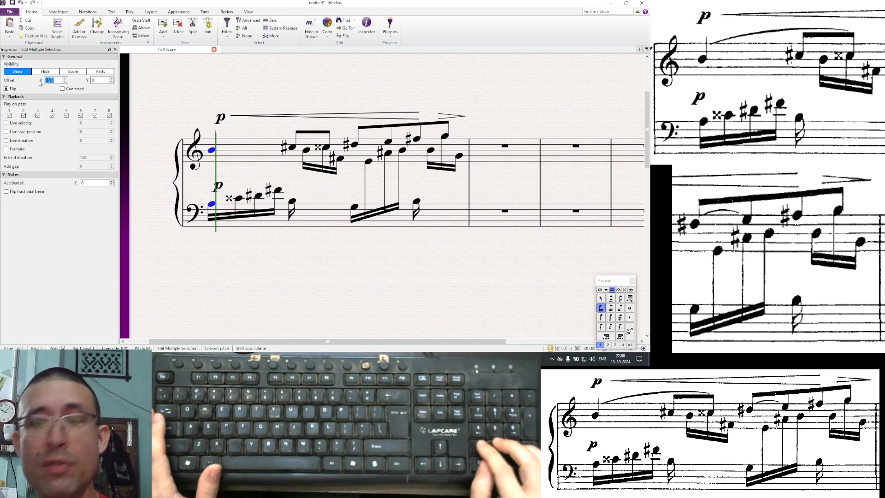
text(.5)
key(Tab)
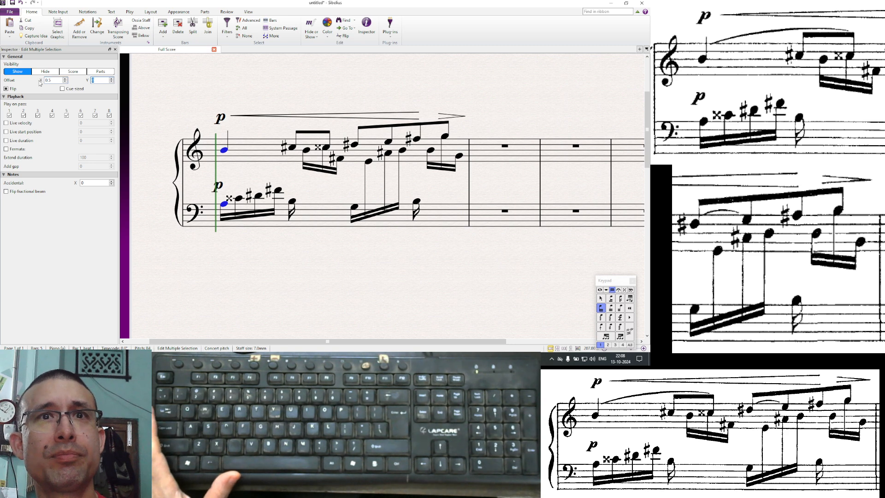
text(1)
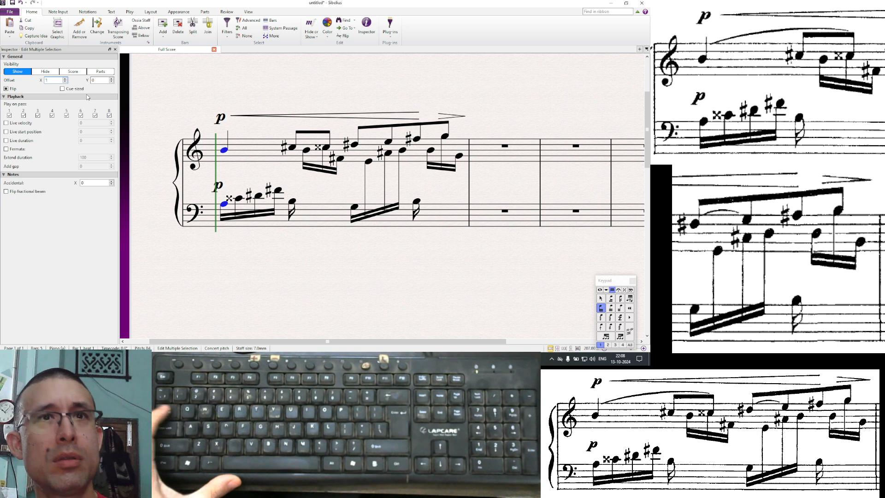
key(Tab)
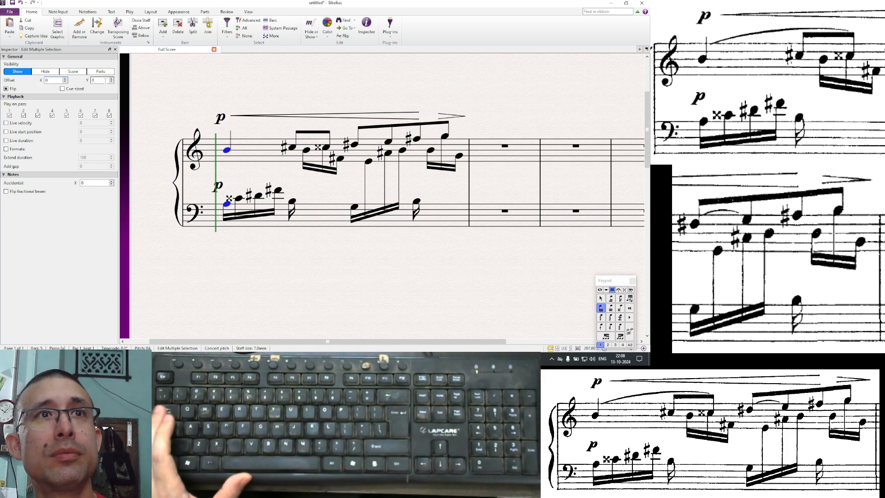
text(0)
key(Tab)
click(115, 49)
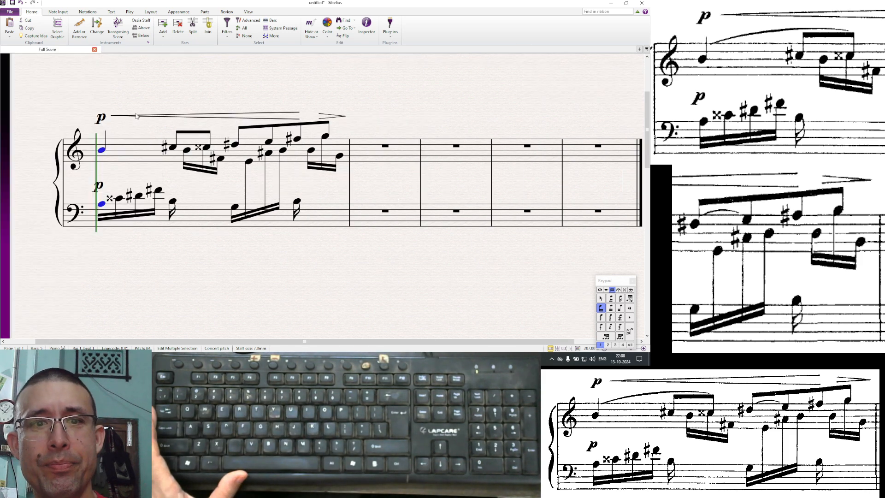
click(181, 251)
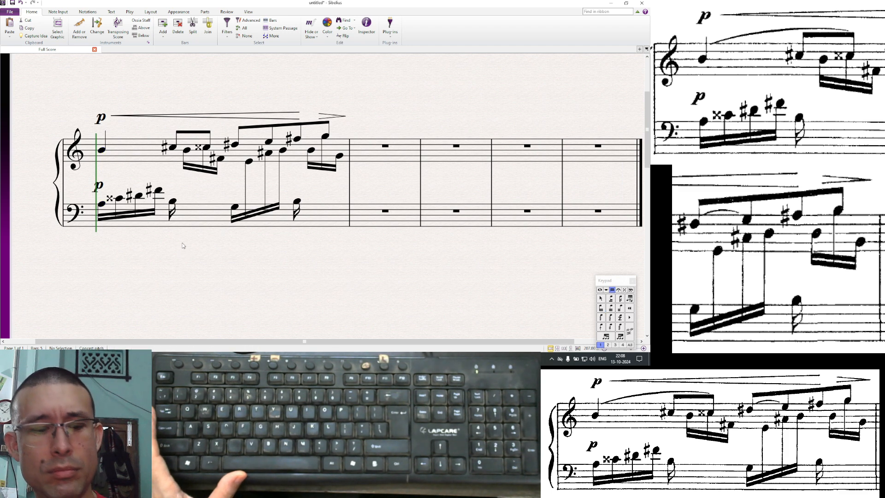
key(alt+Tab)
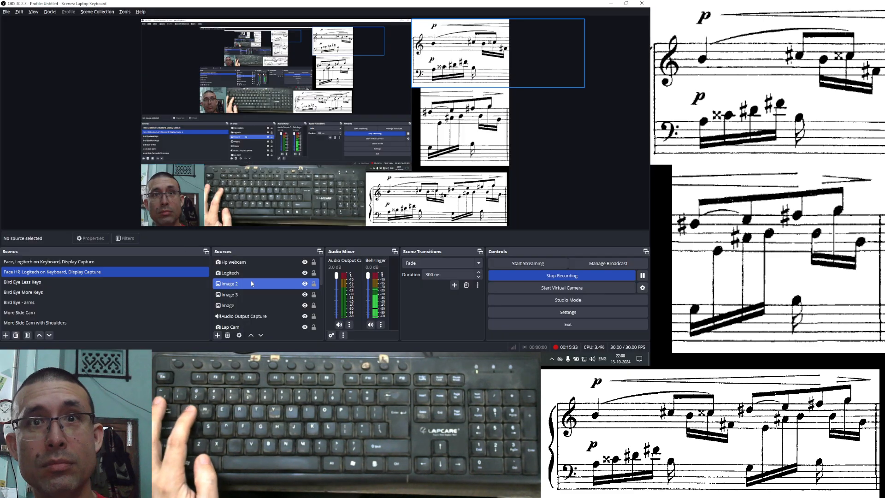
key(alt+Tab)
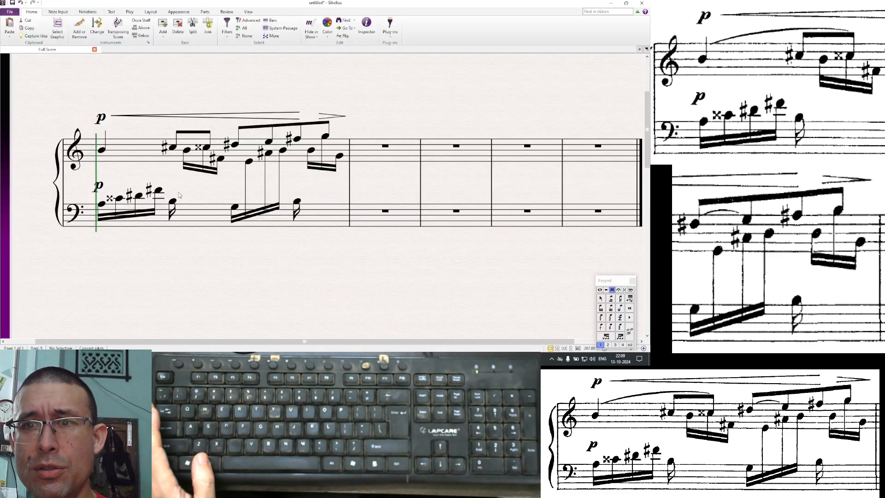
- Add a slur from the first treble note to the end of the sixteenth group and flip it above the notes
click(101, 149)
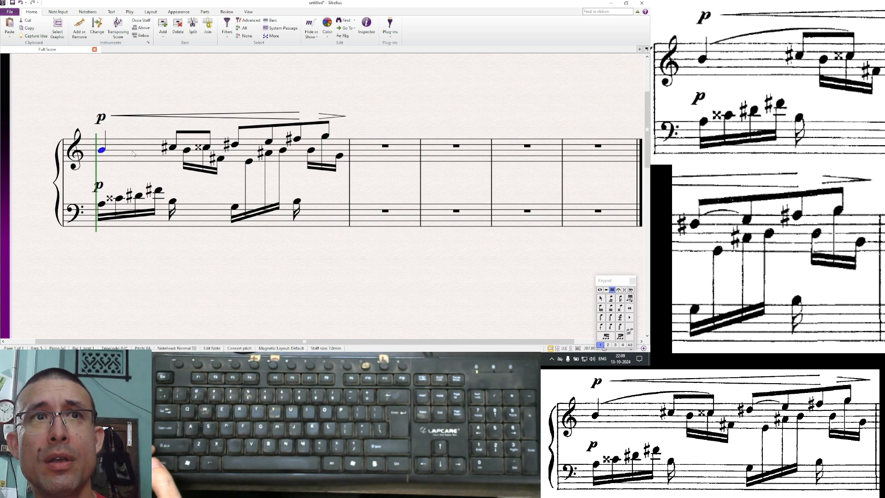
shift+click(208, 150)
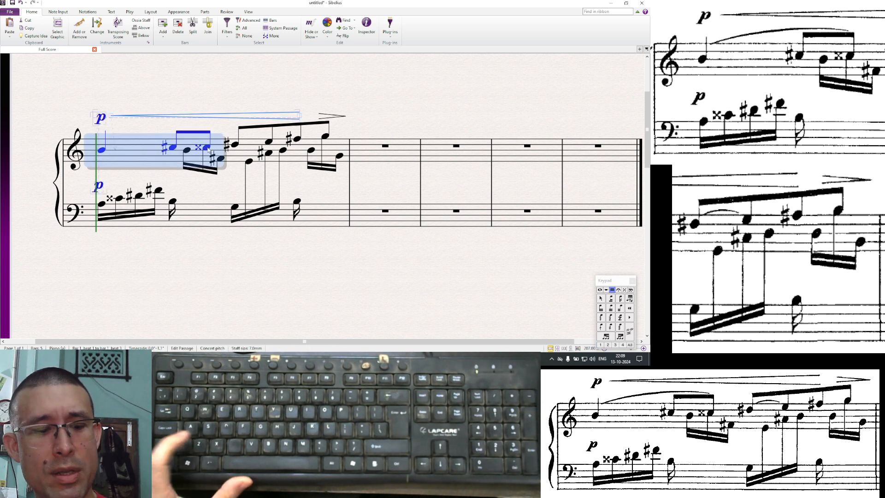
key(s)
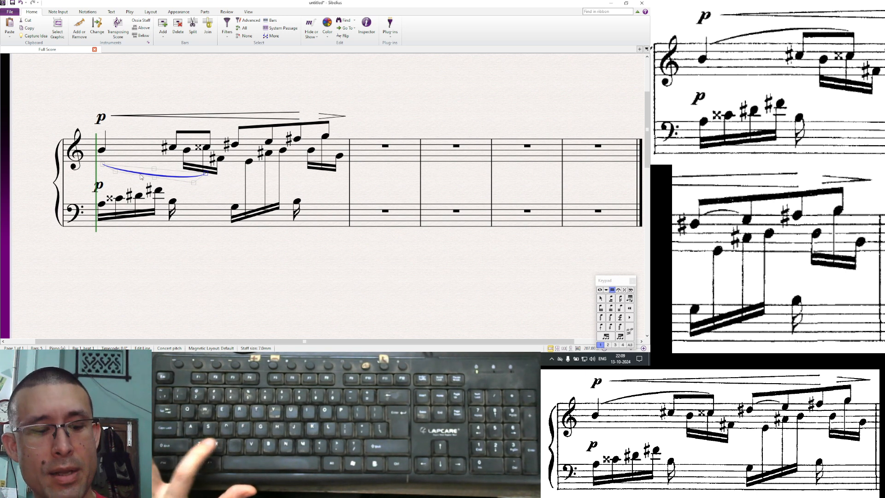
key(x)
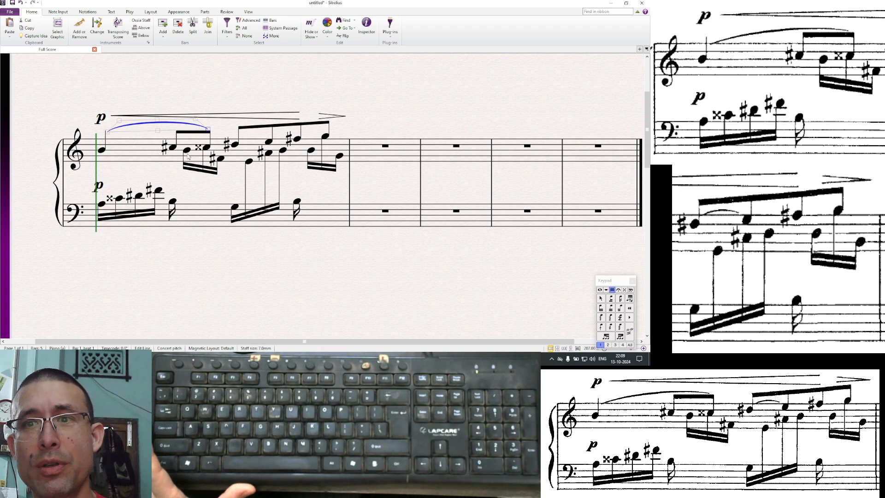
- Move the slur's start point down closer to the first treble note
click(143, 134)
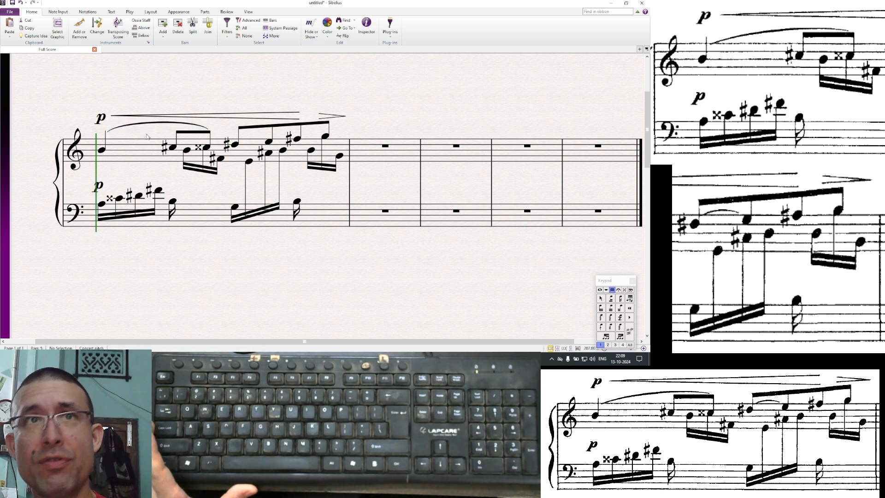
click(163, 124)
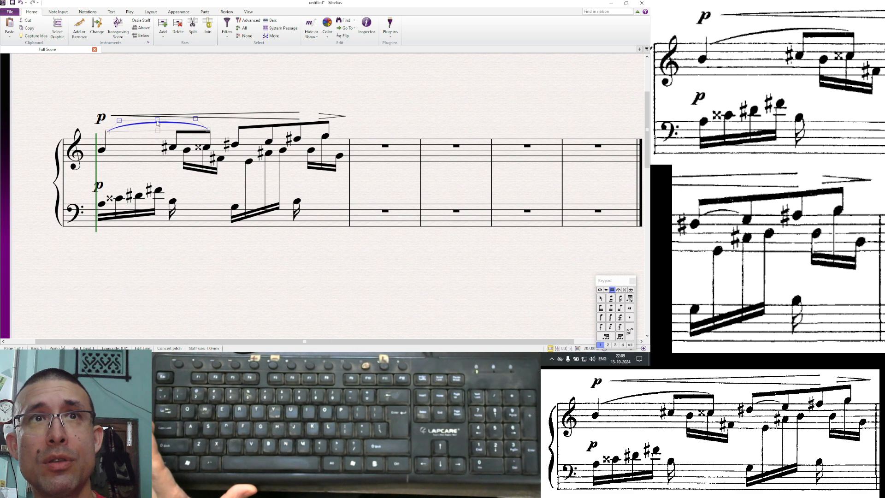
click(109, 133)
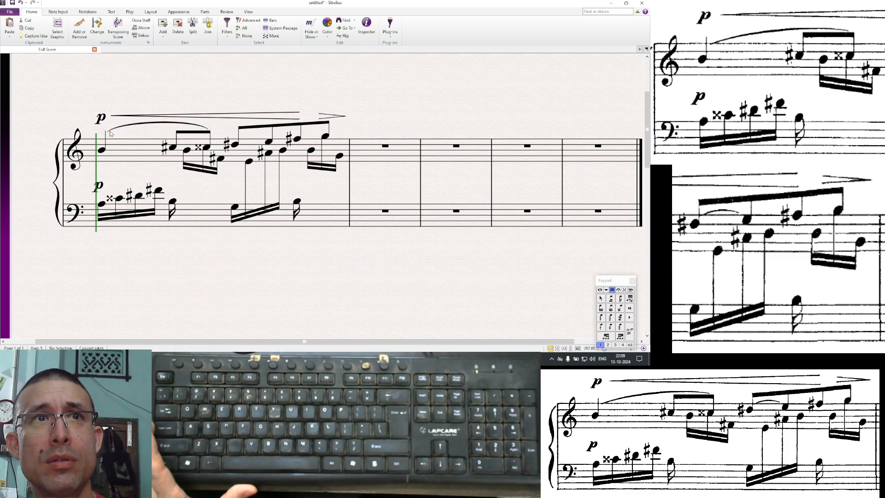
click(110, 129)
scroll(110, 130, up, 3)
click(90, 120)
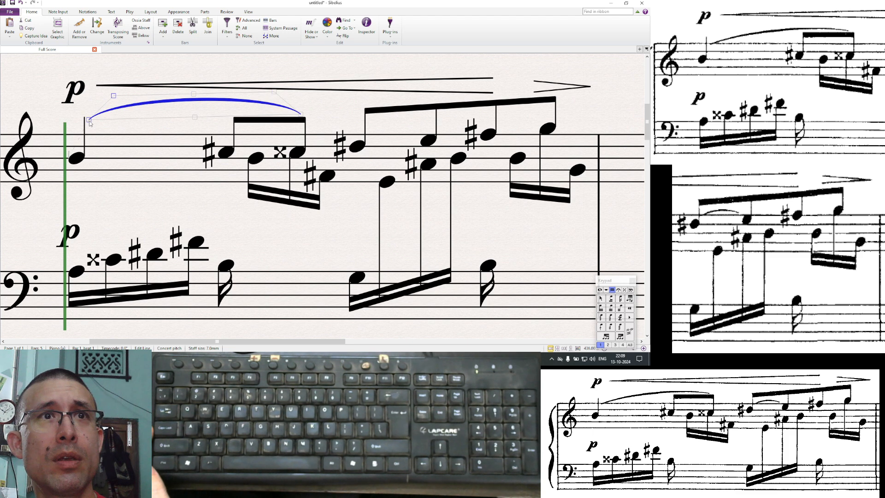
drag(90, 125, 90, 132)
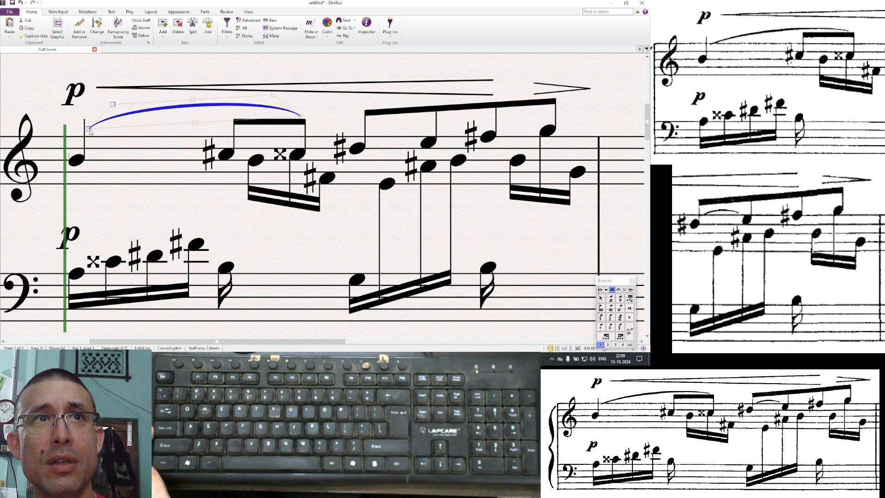
key(Escape)
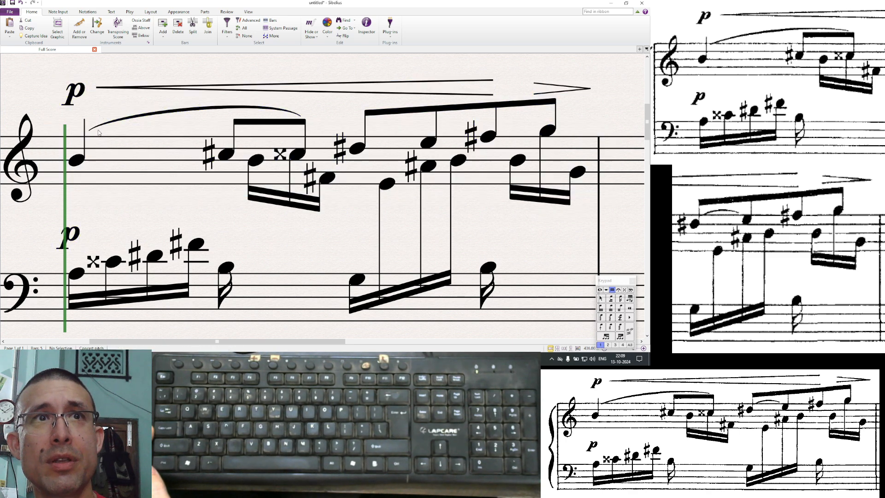
- Flatten the slur's arc by adjusting its curve handles to match the original
click(93, 129)
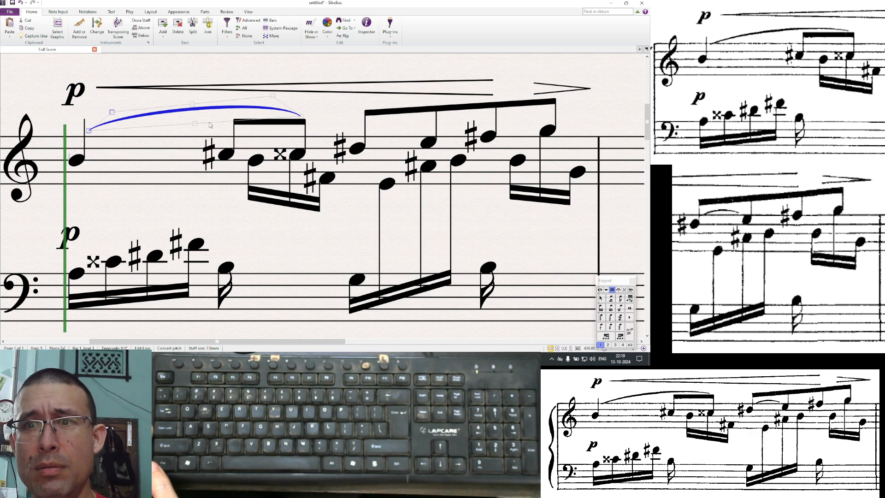
drag(194, 108, 197, 113)
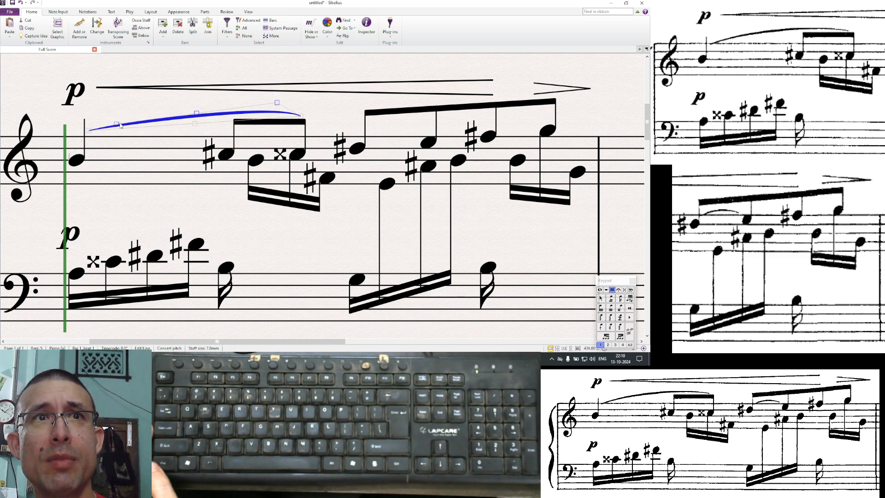
drag(121, 122, 143, 110)
click(167, 95)
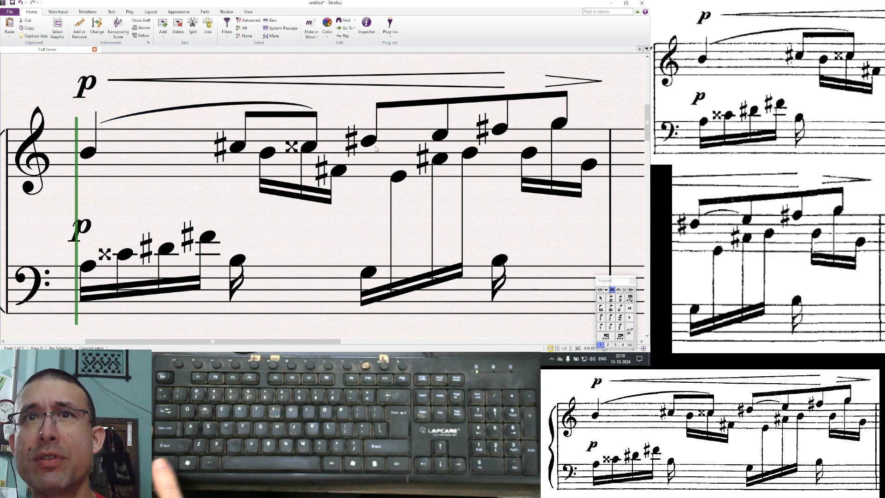
- Add a slur starting on the treble G# of the second half of the bar and flip it above the notes
click(369, 140)
key(s)
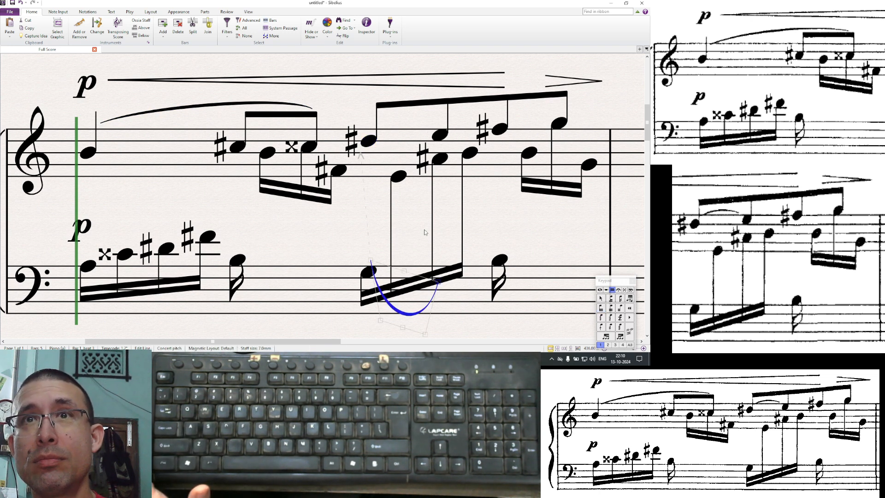
key(x)
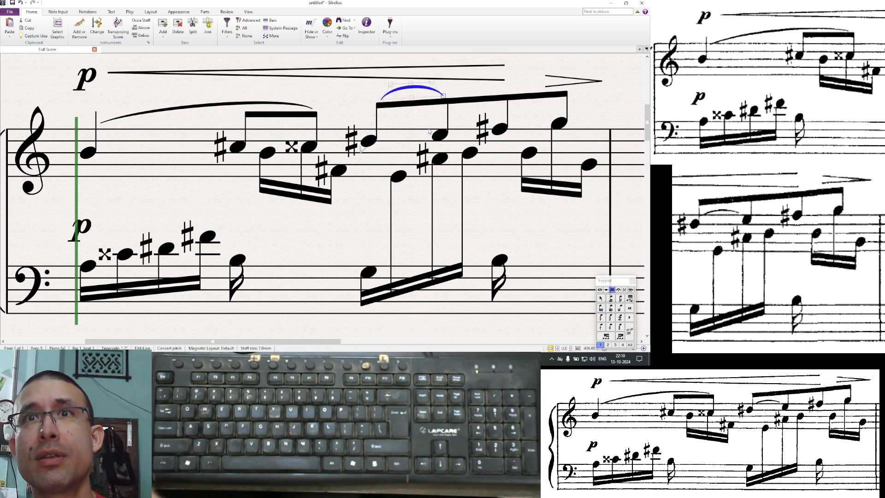